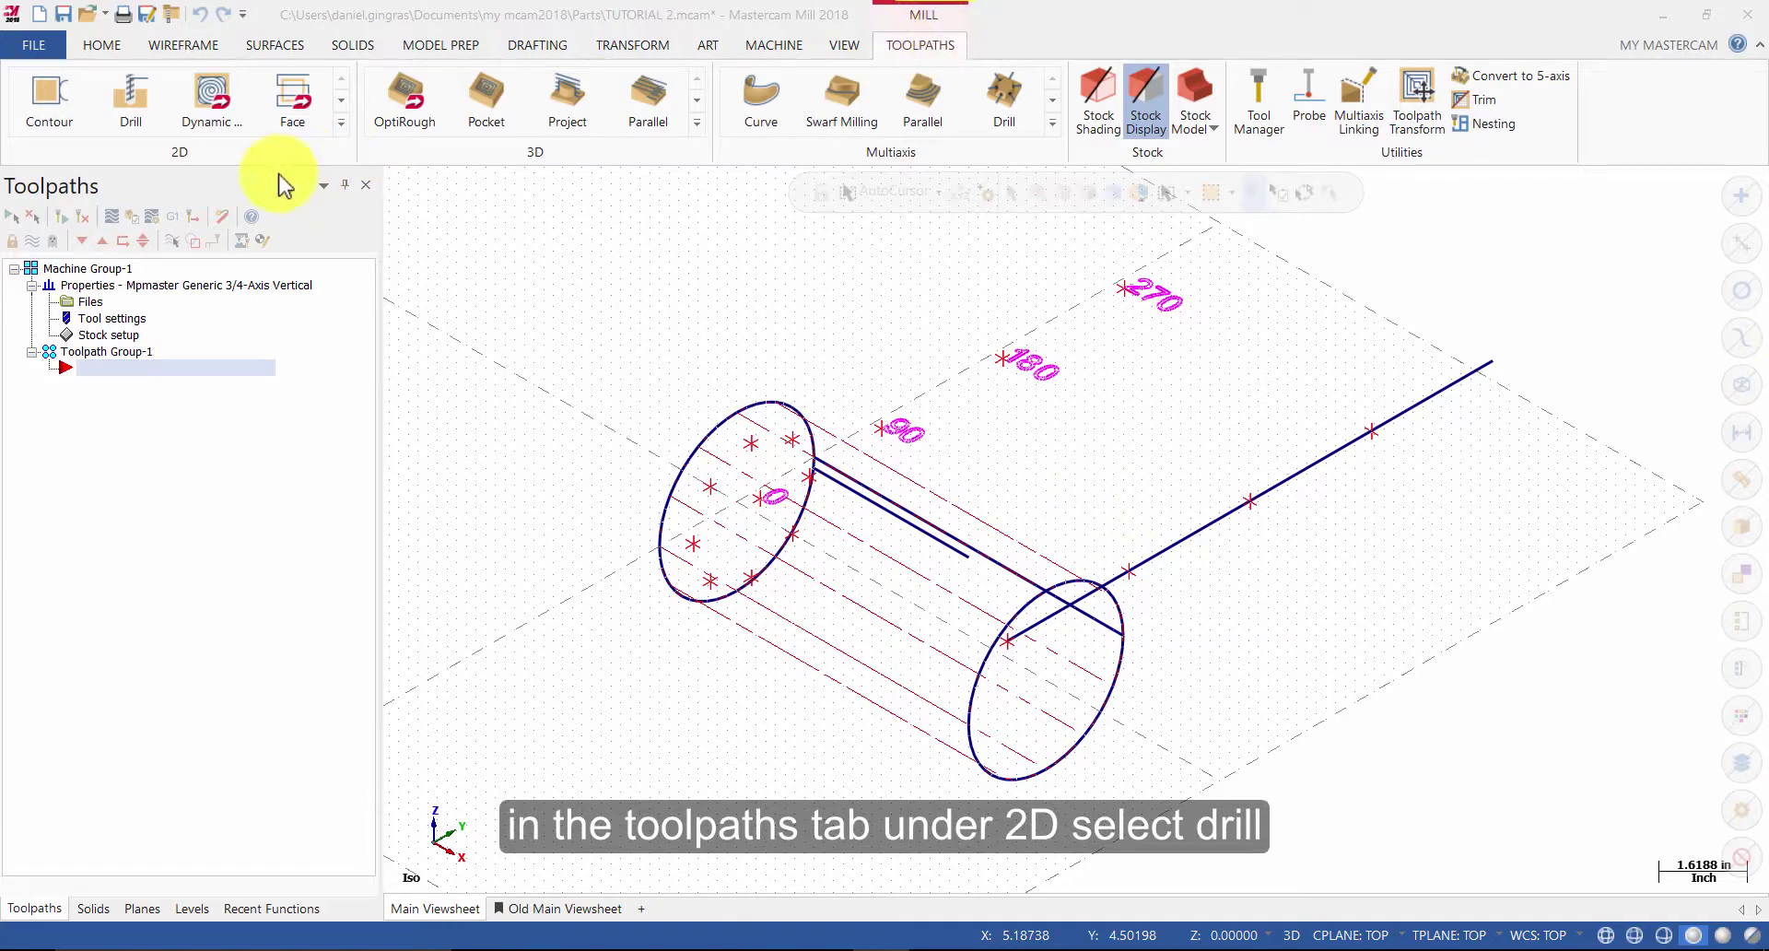
Create a 2D drill toolpath on the four points along the diagonal line at the cylinder's front end
click(151, 114)
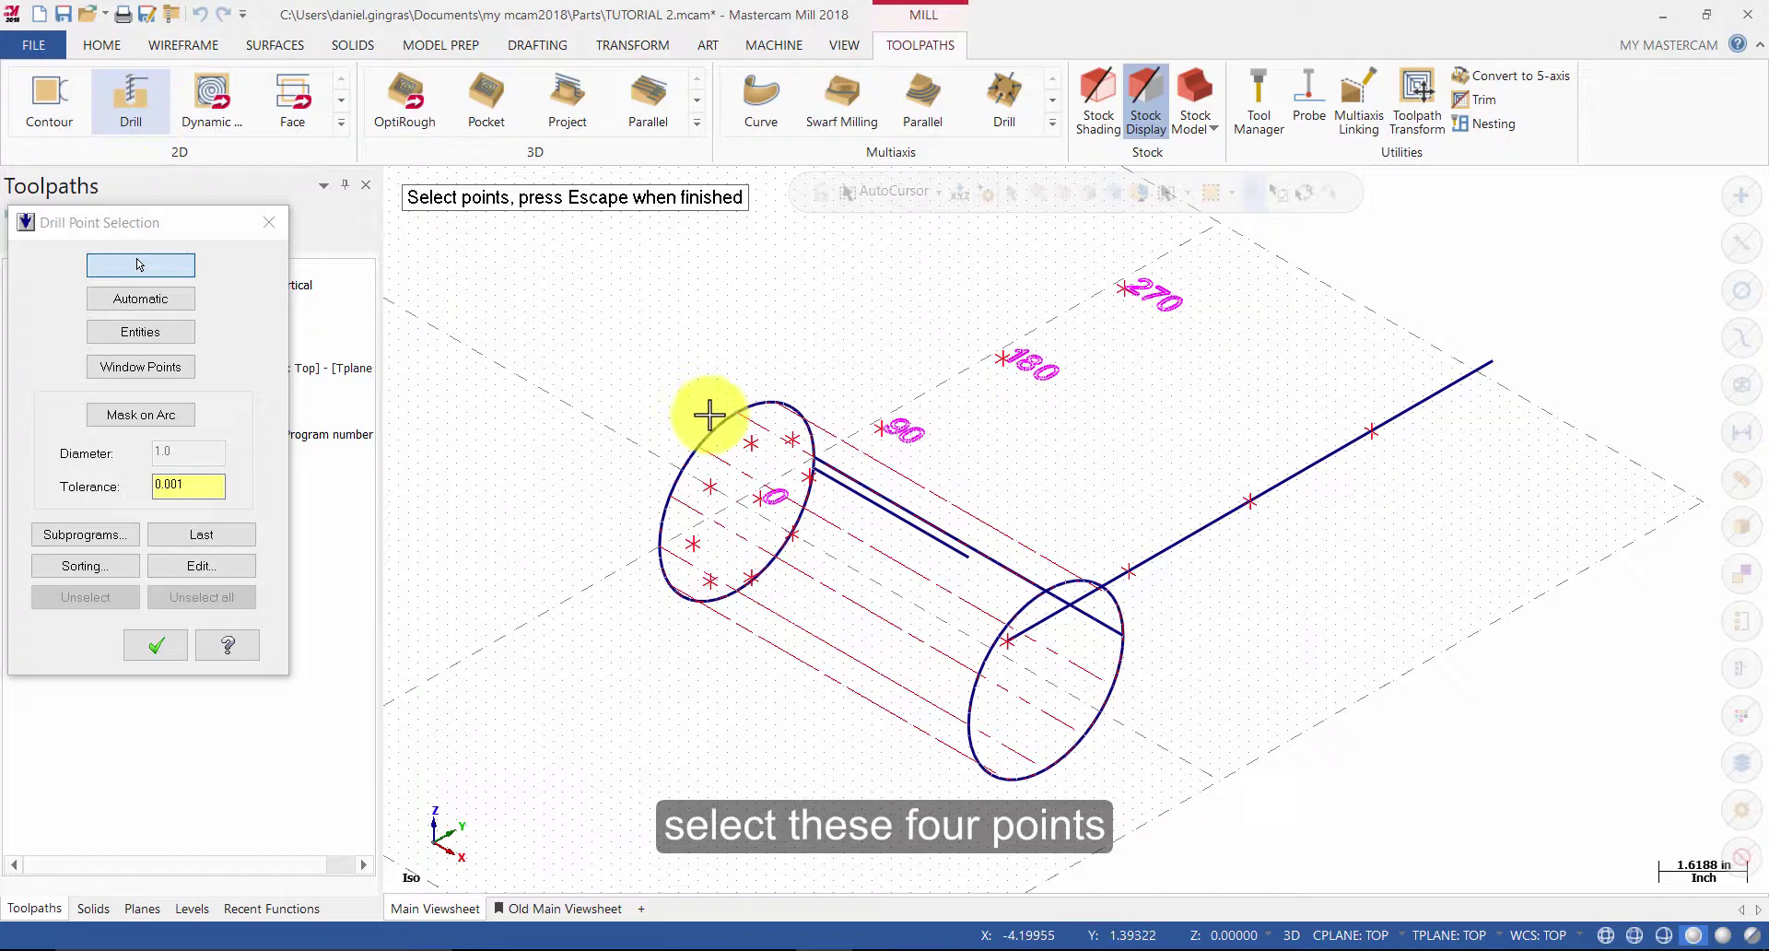
click(1009, 641)
click(1129, 571)
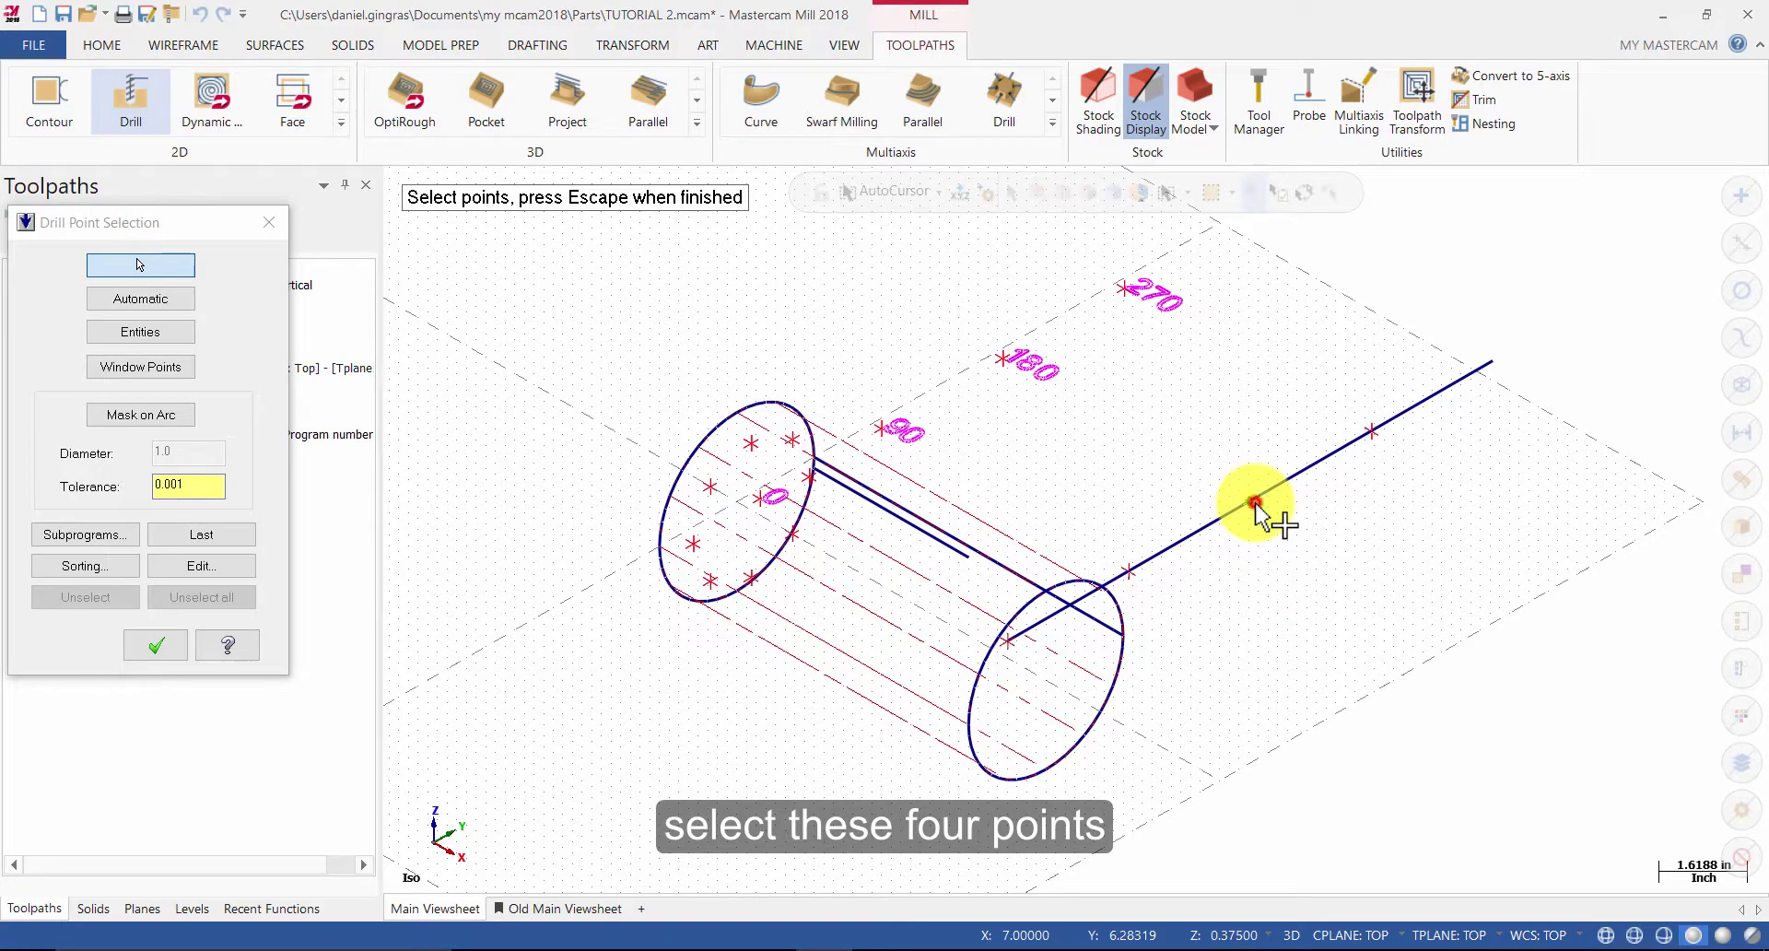
click(1373, 435)
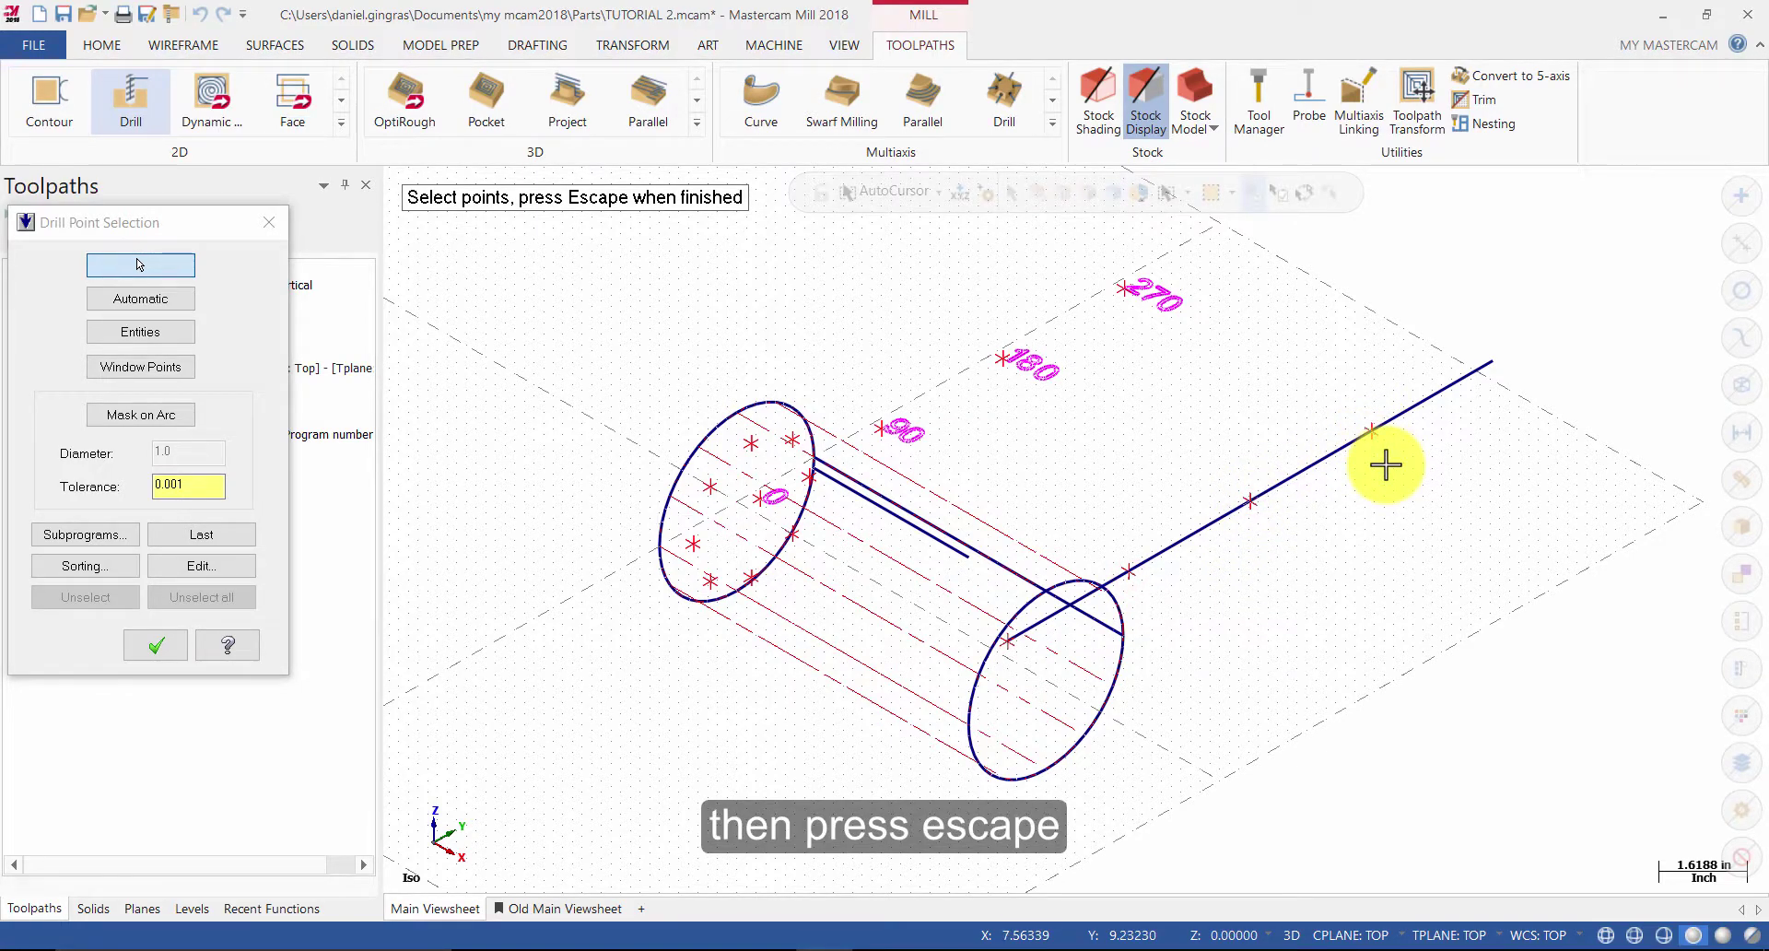
key(Escape)
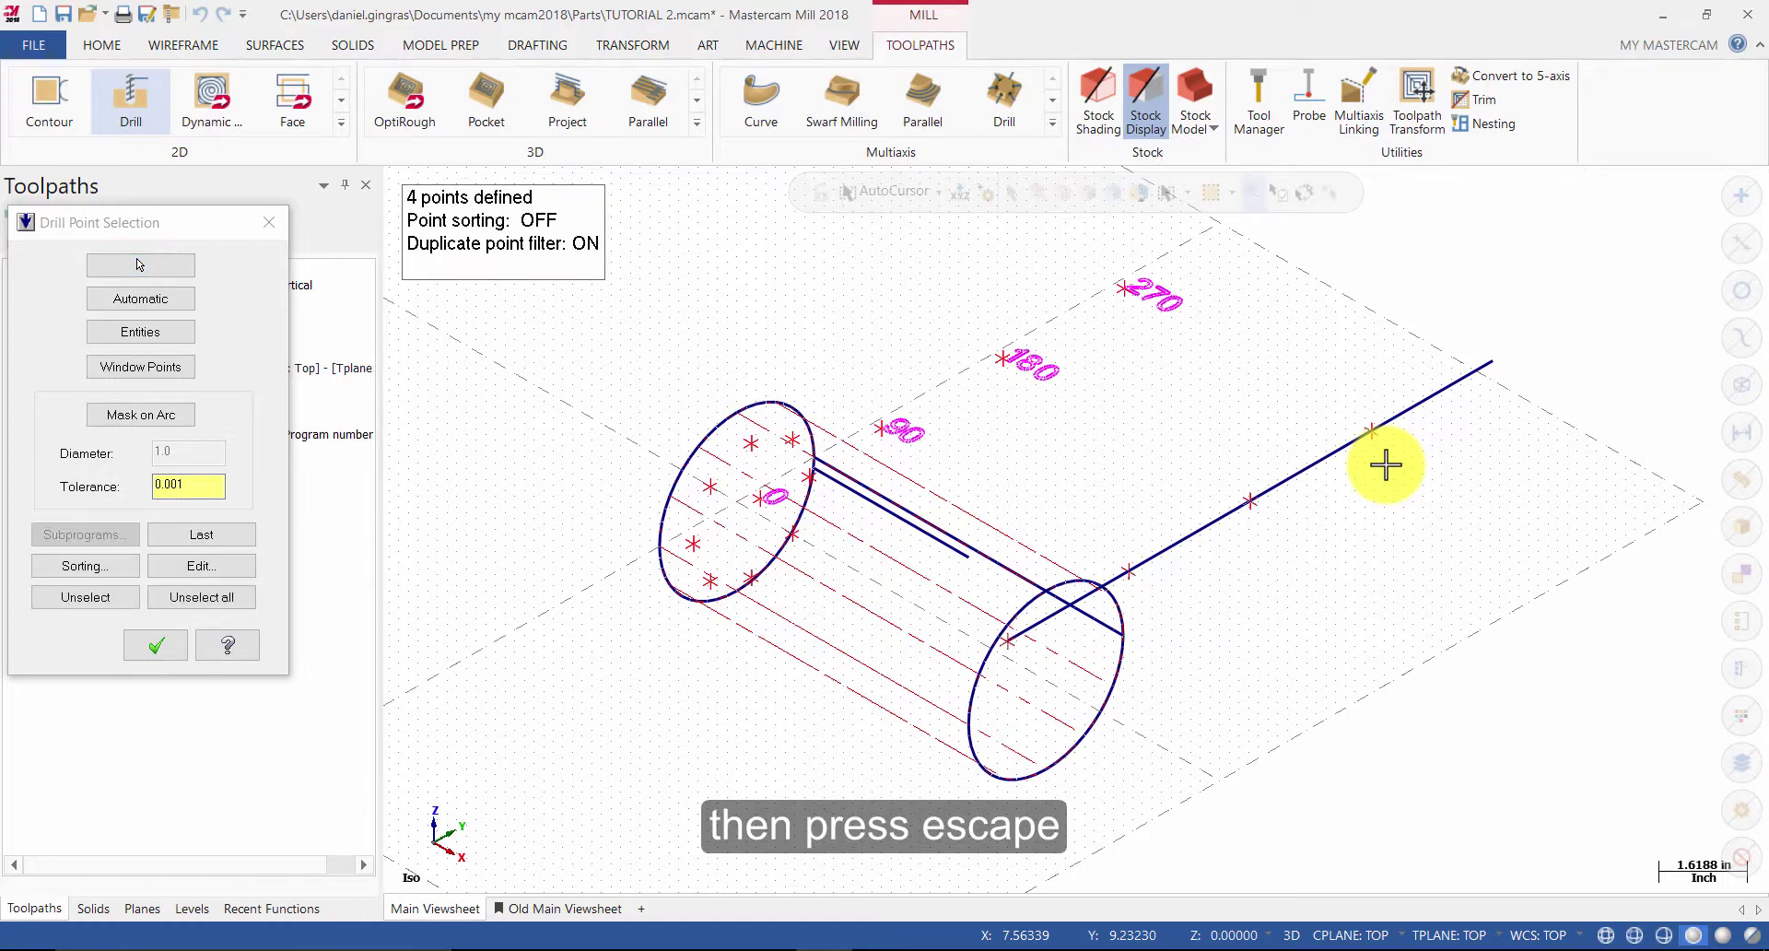
click(155, 645)
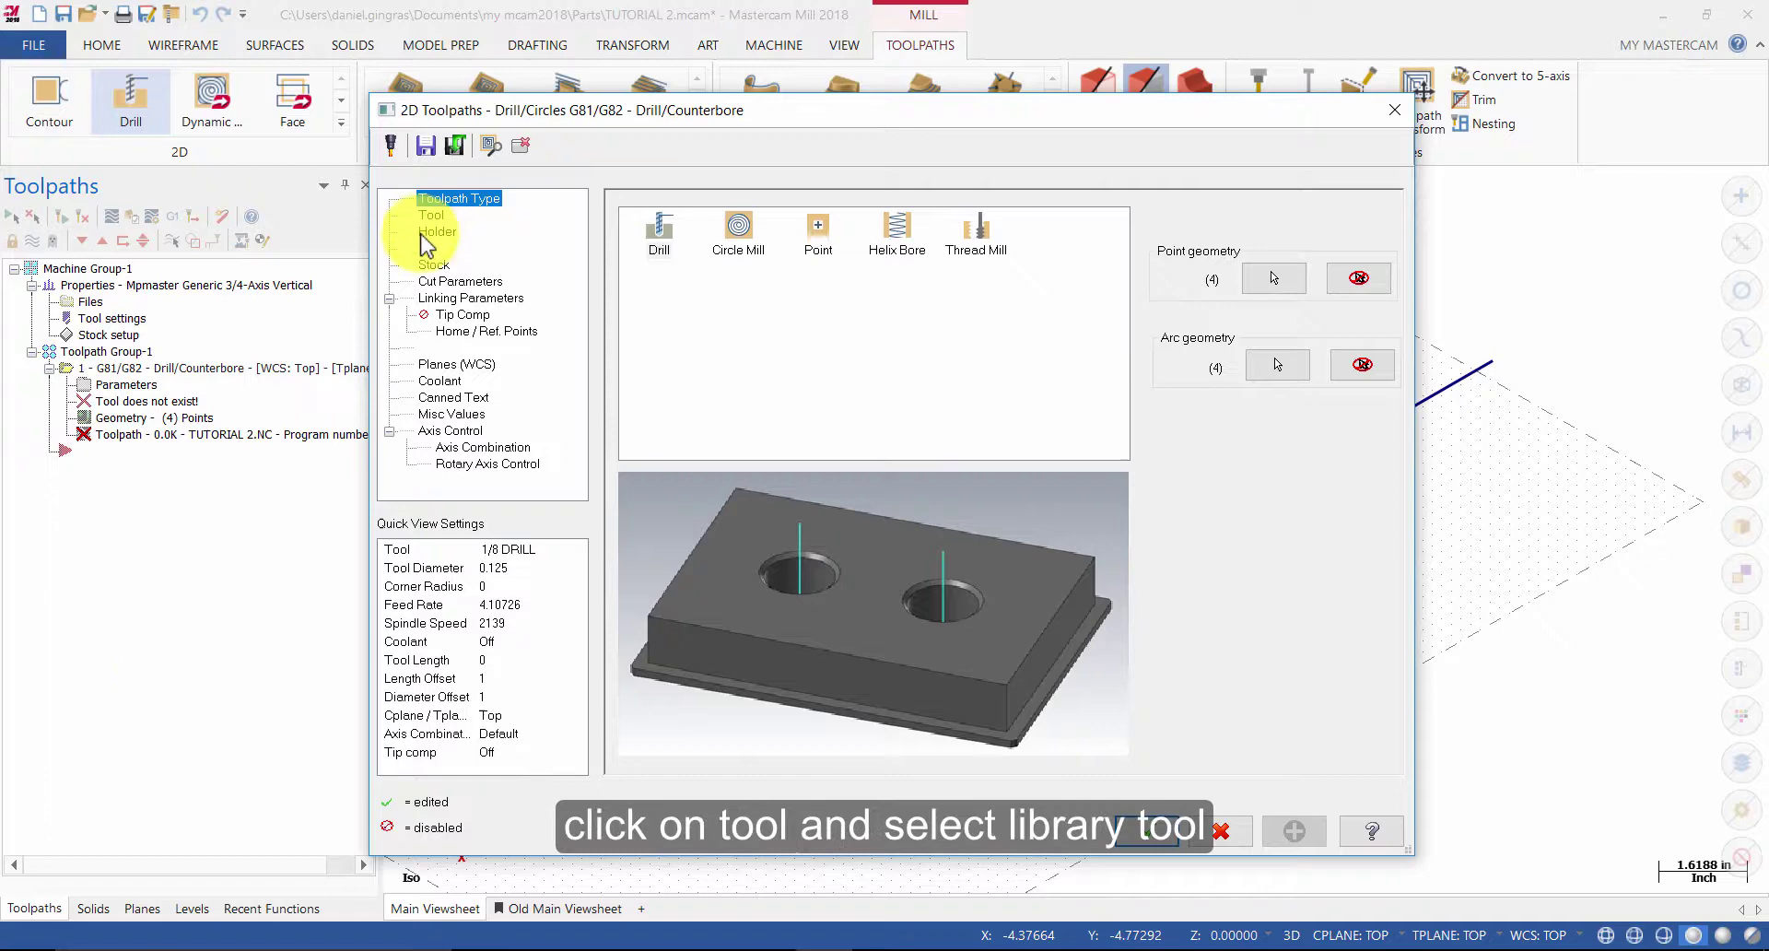
Filter the tool library to drills with a diameter equal to 0.375 and choose the 3/8 DRILL for the toolpath
click(429, 215)
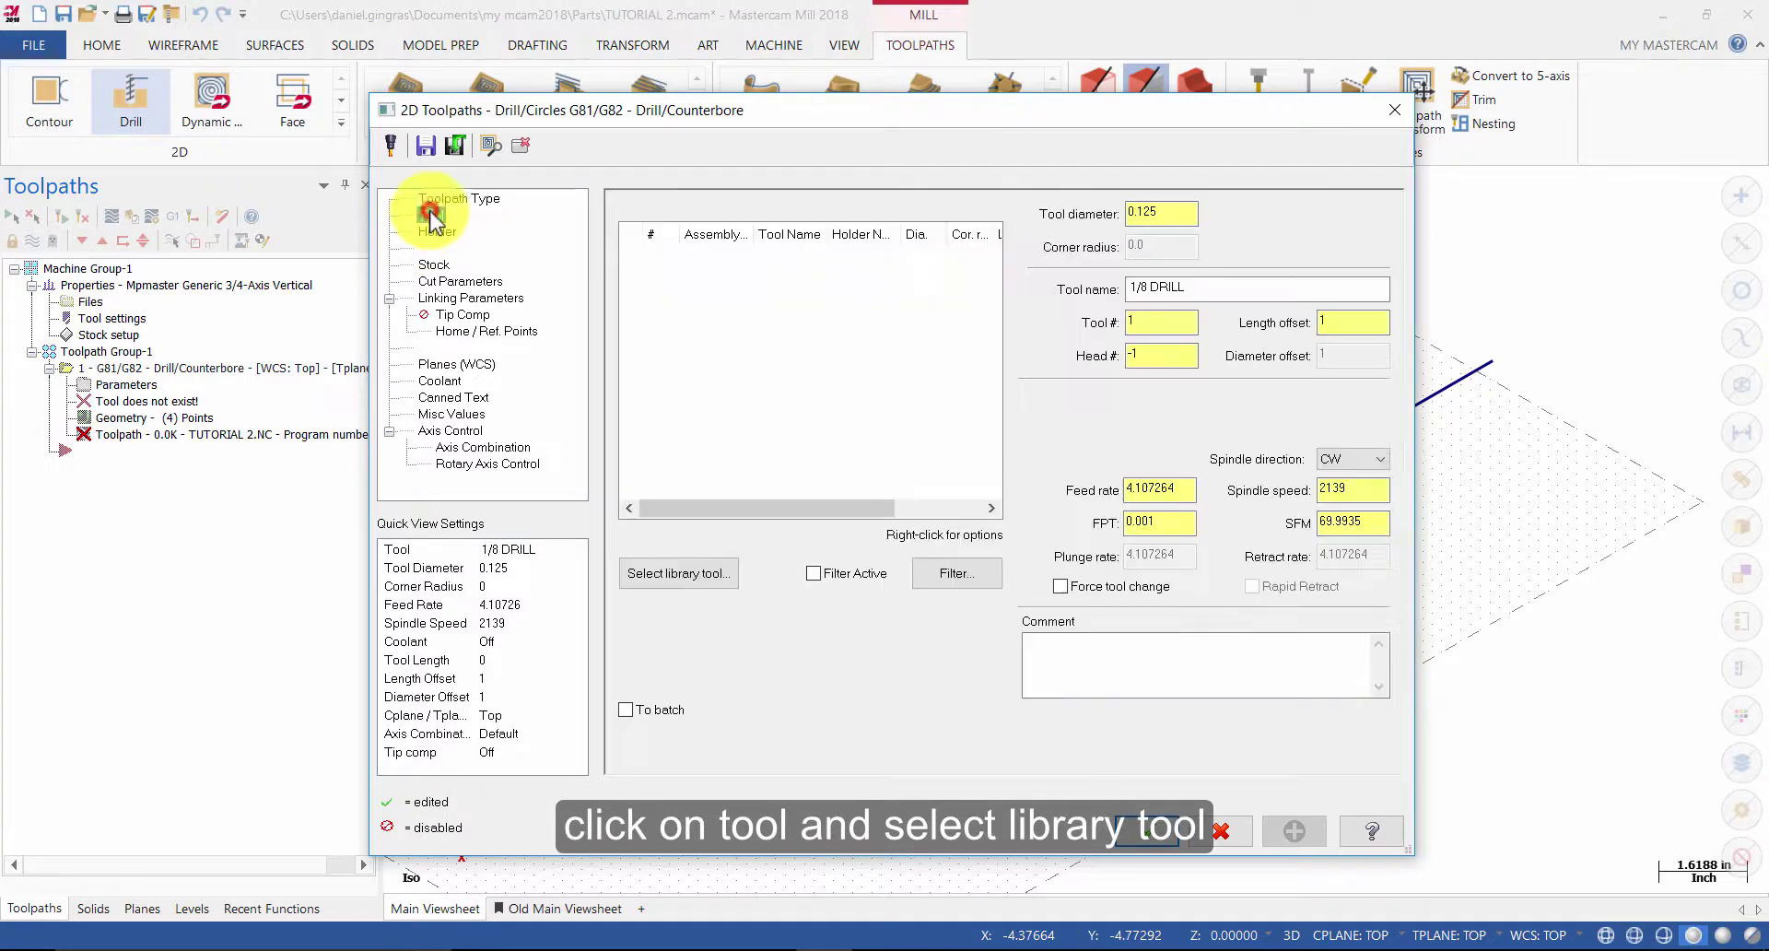
click(681, 572)
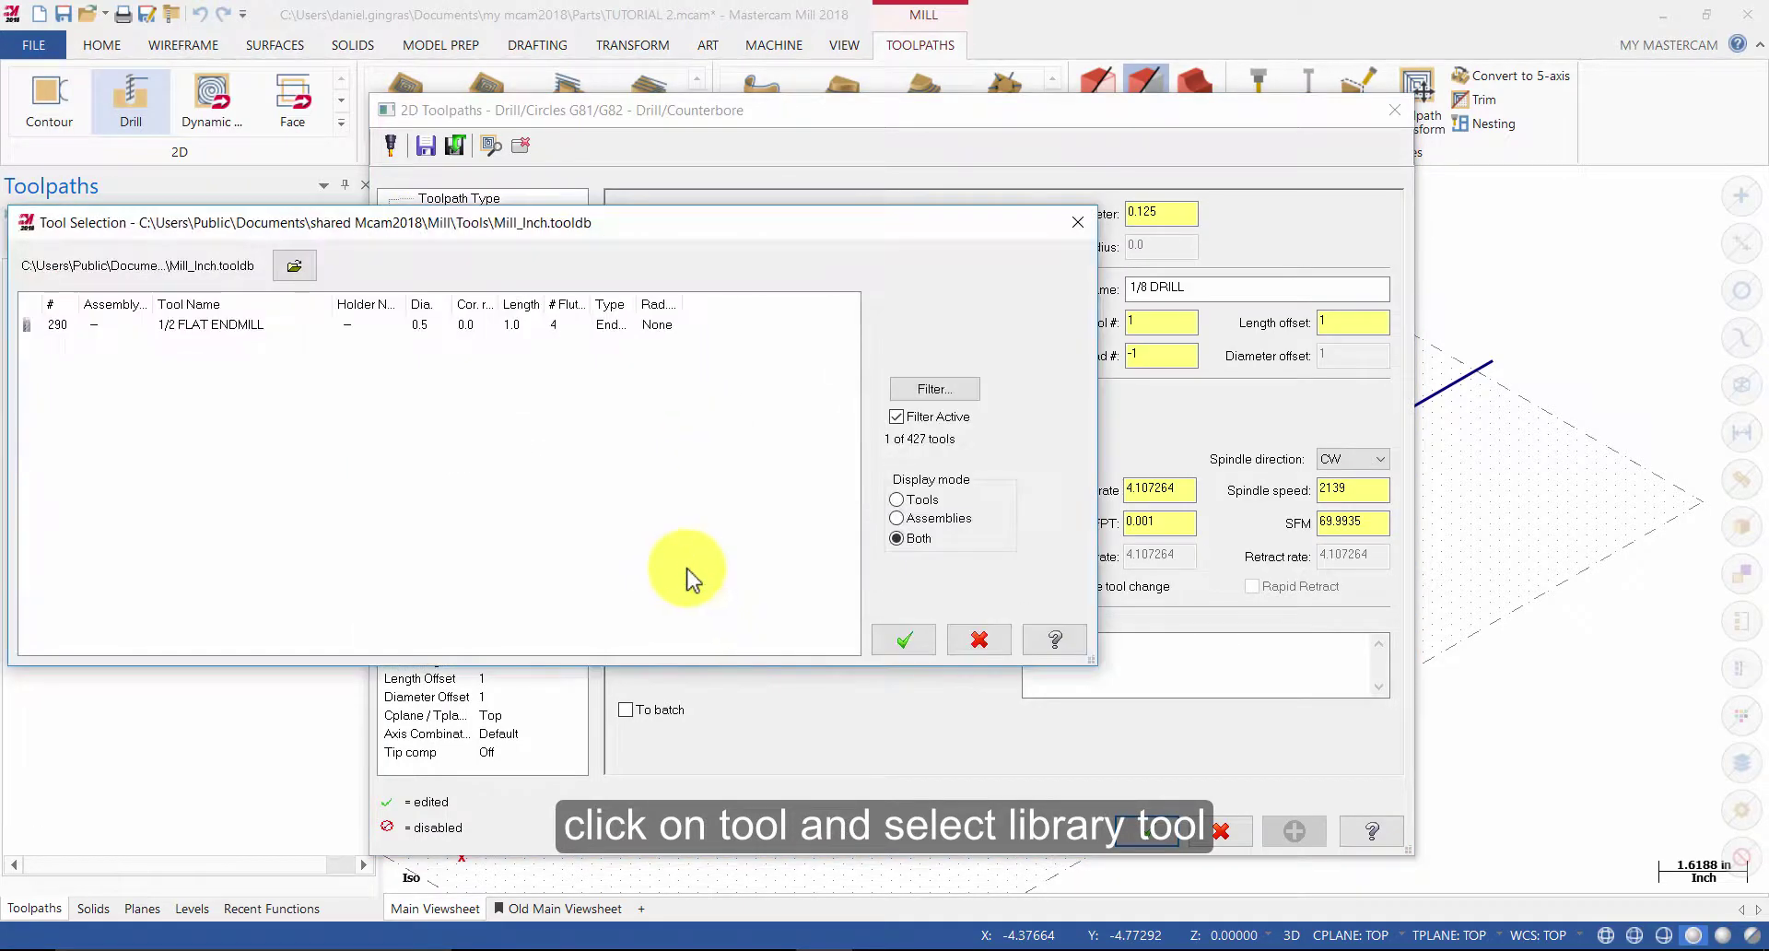
click(921, 394)
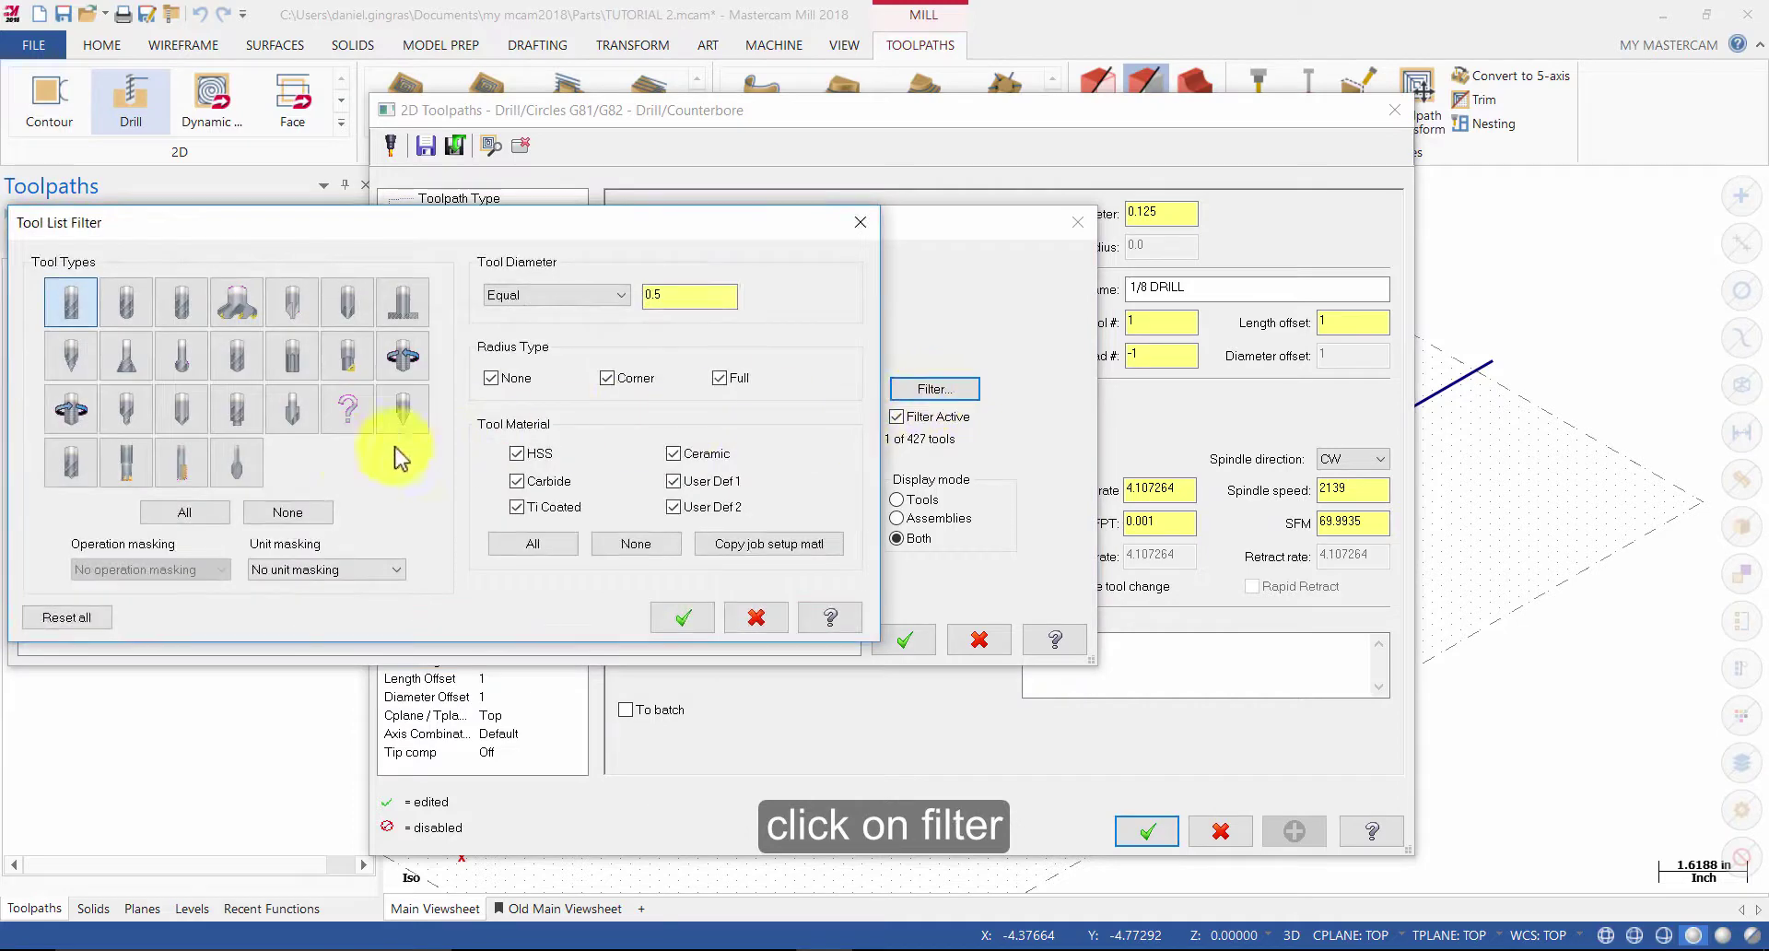
click(297, 514)
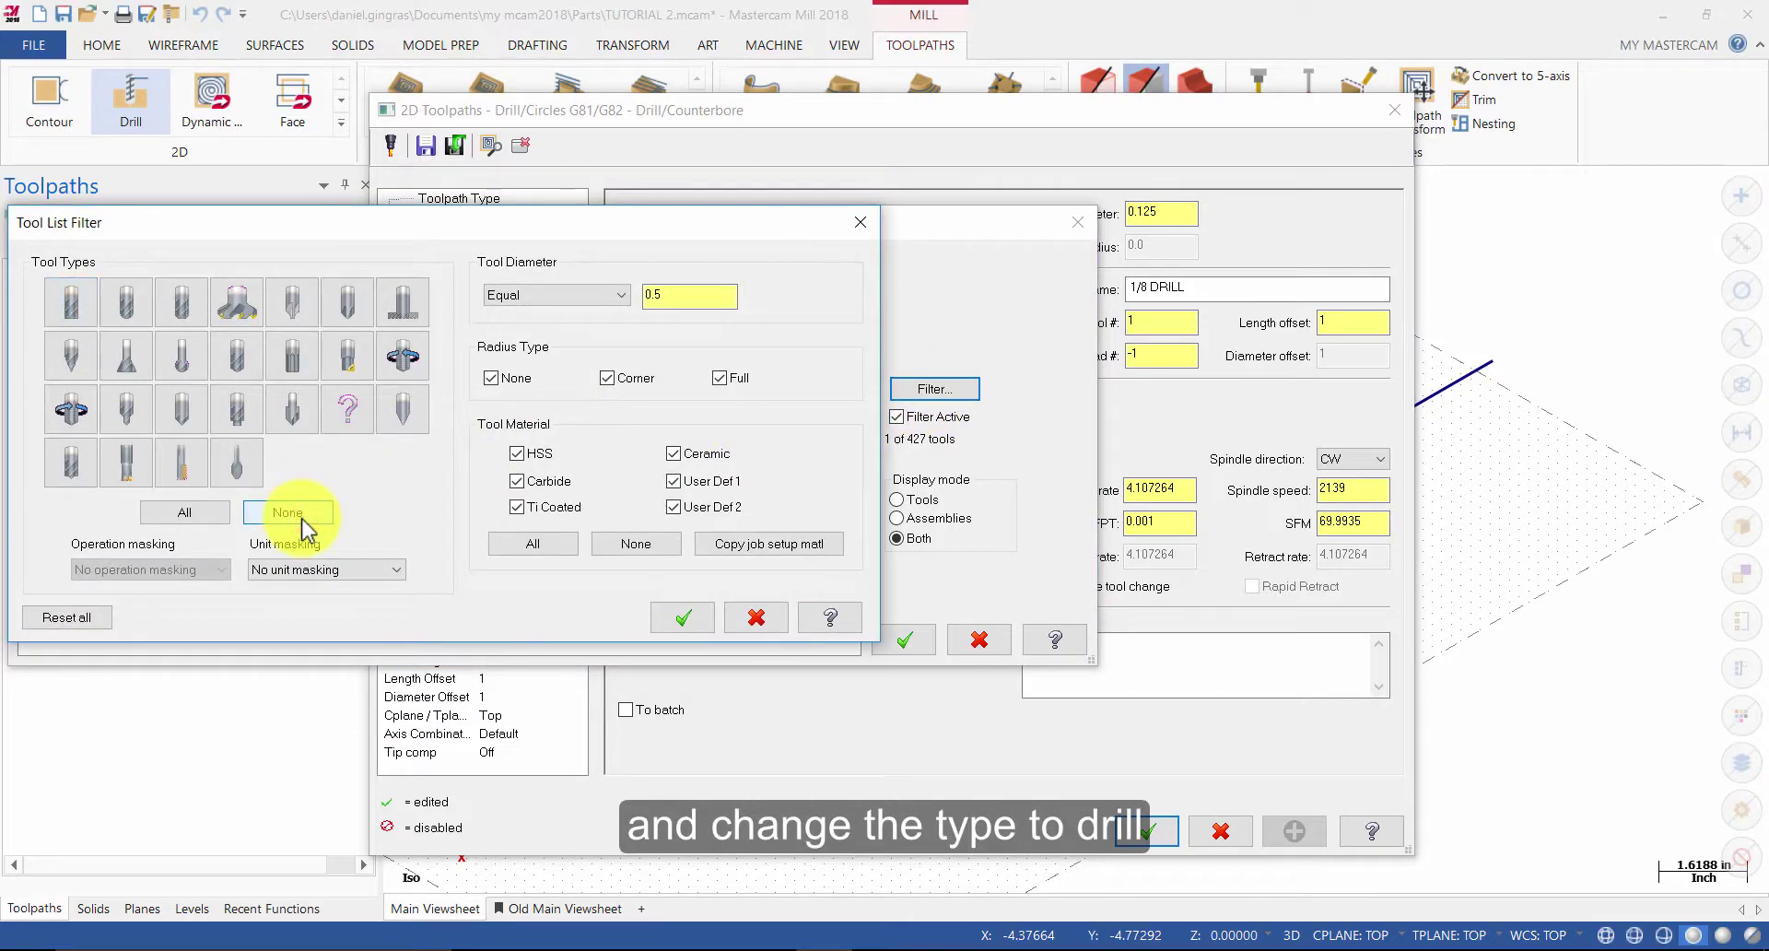
click(249, 366)
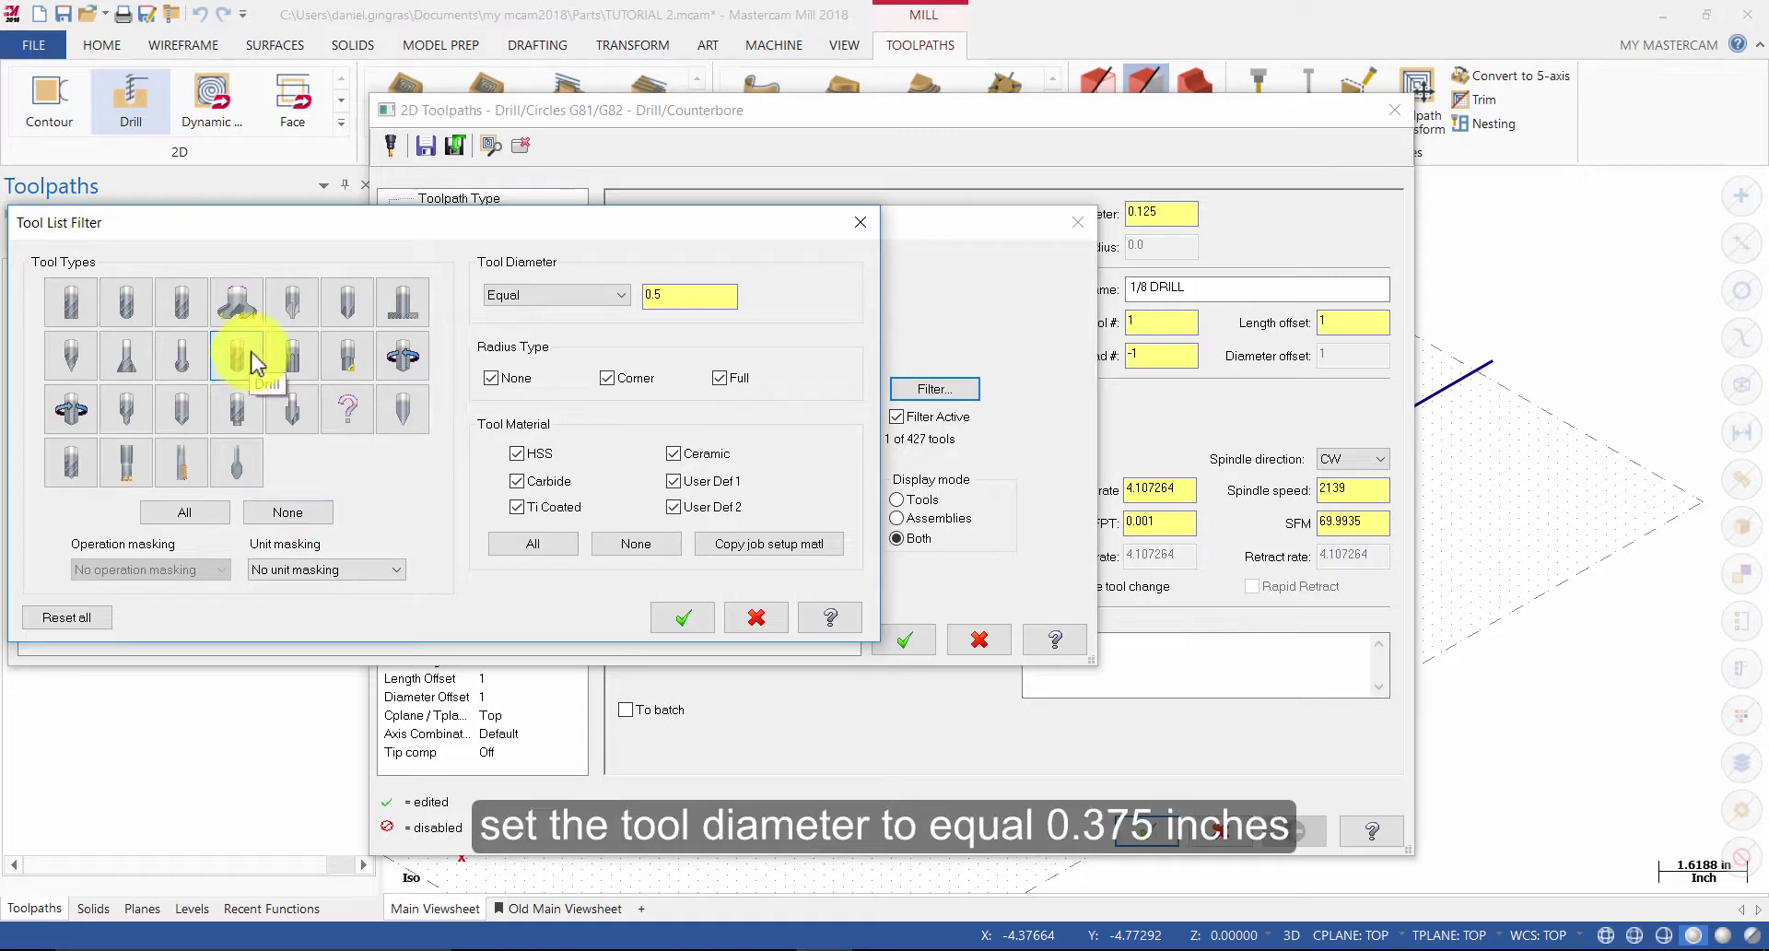
double_click(665, 293)
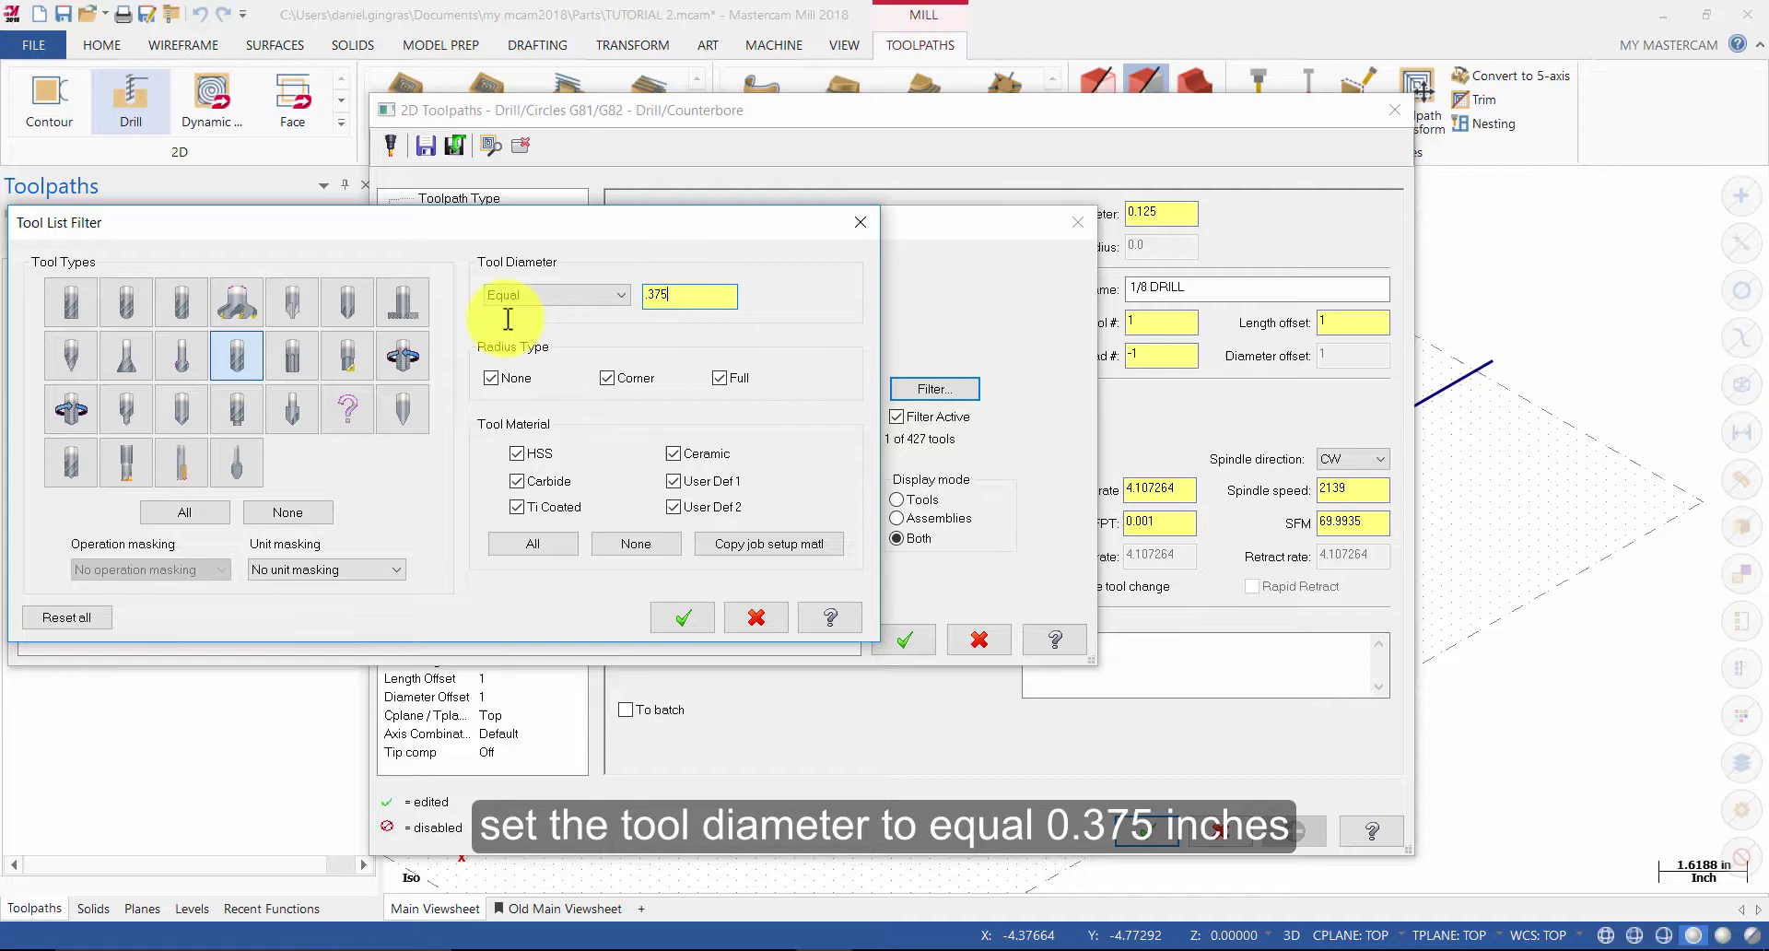
click(678, 617)
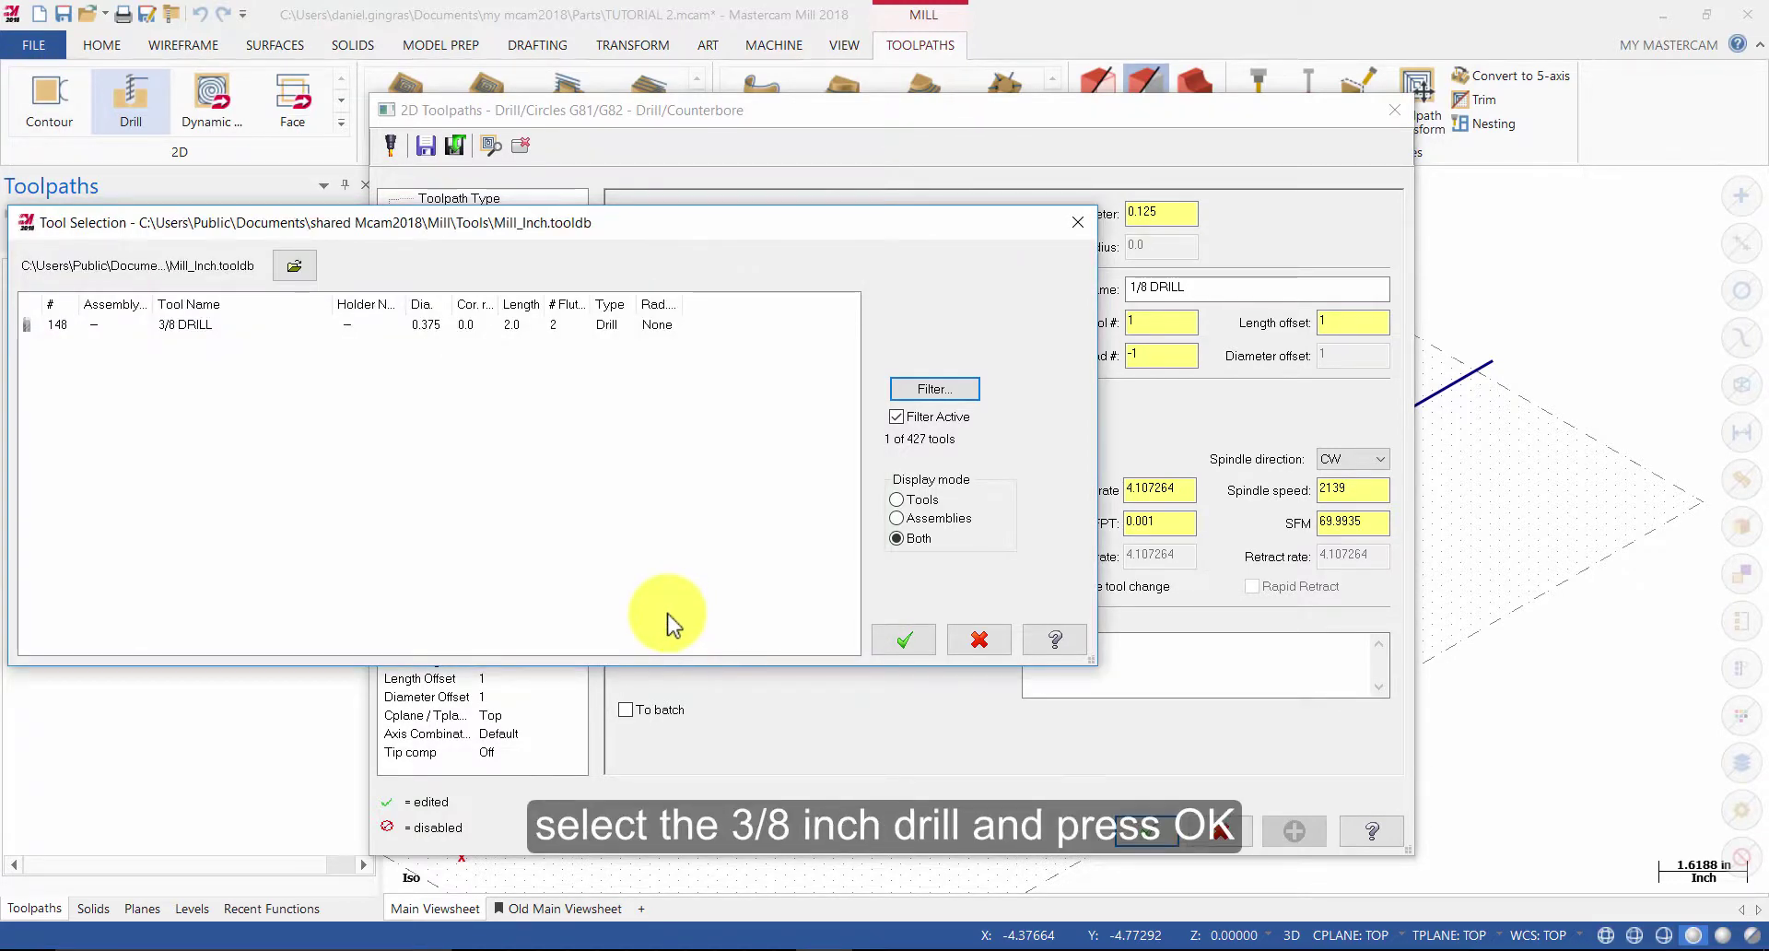
click(220, 323)
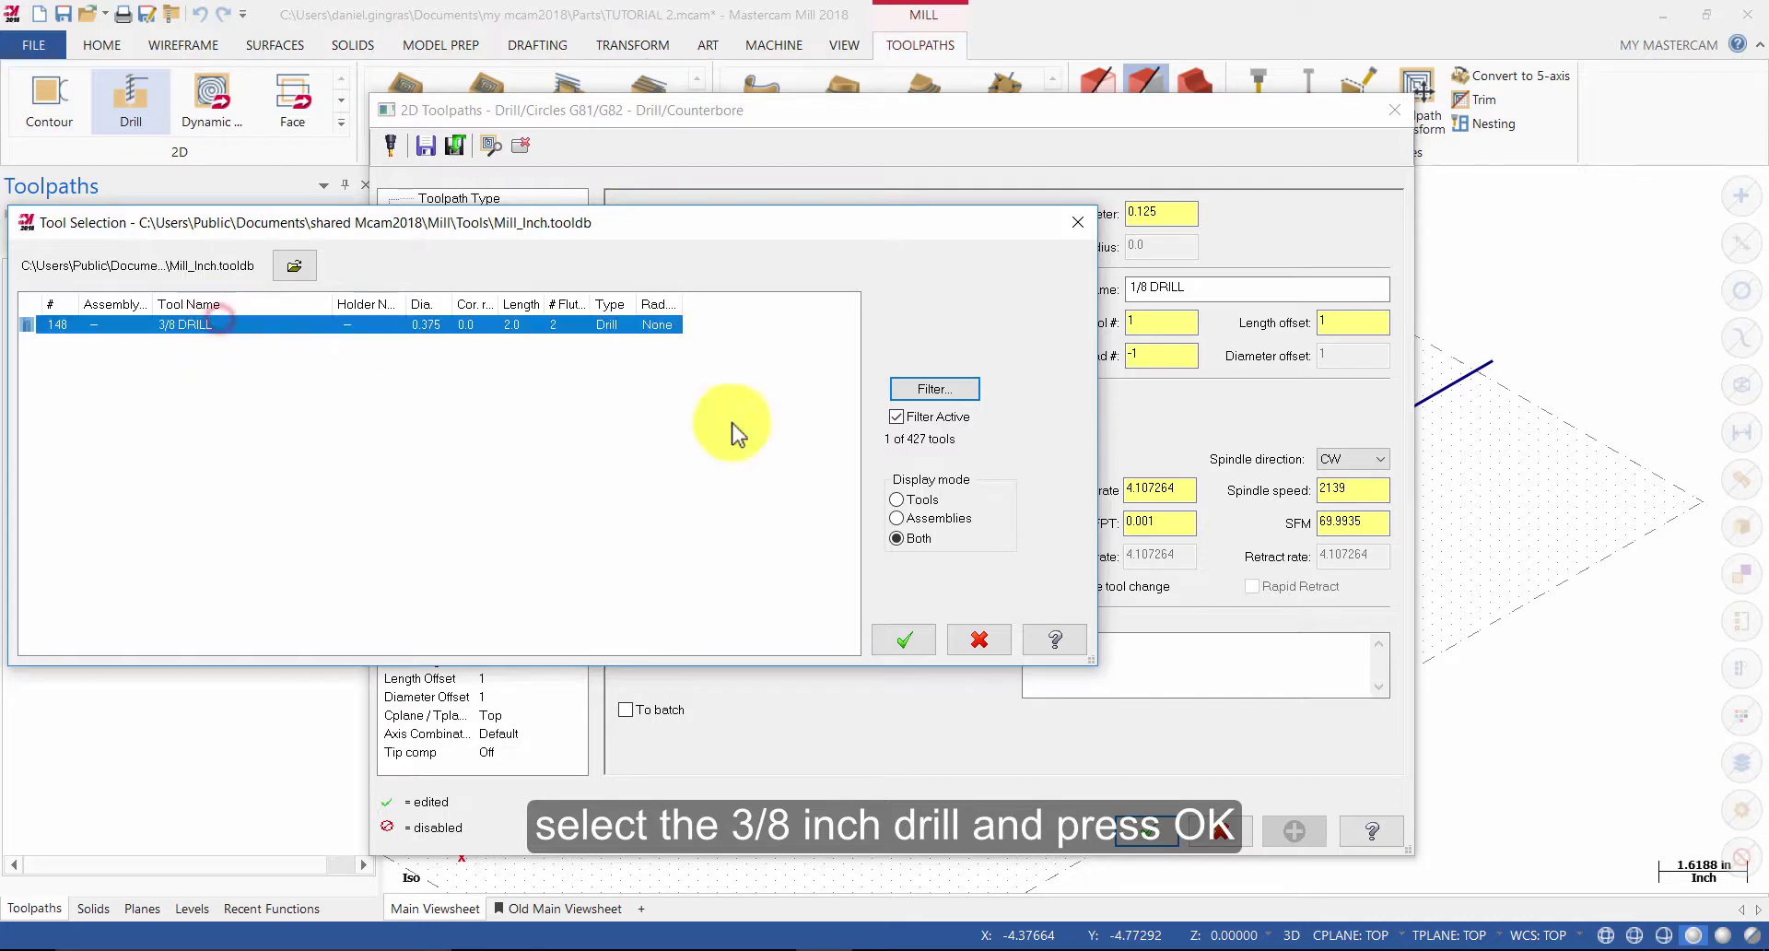
click(905, 640)
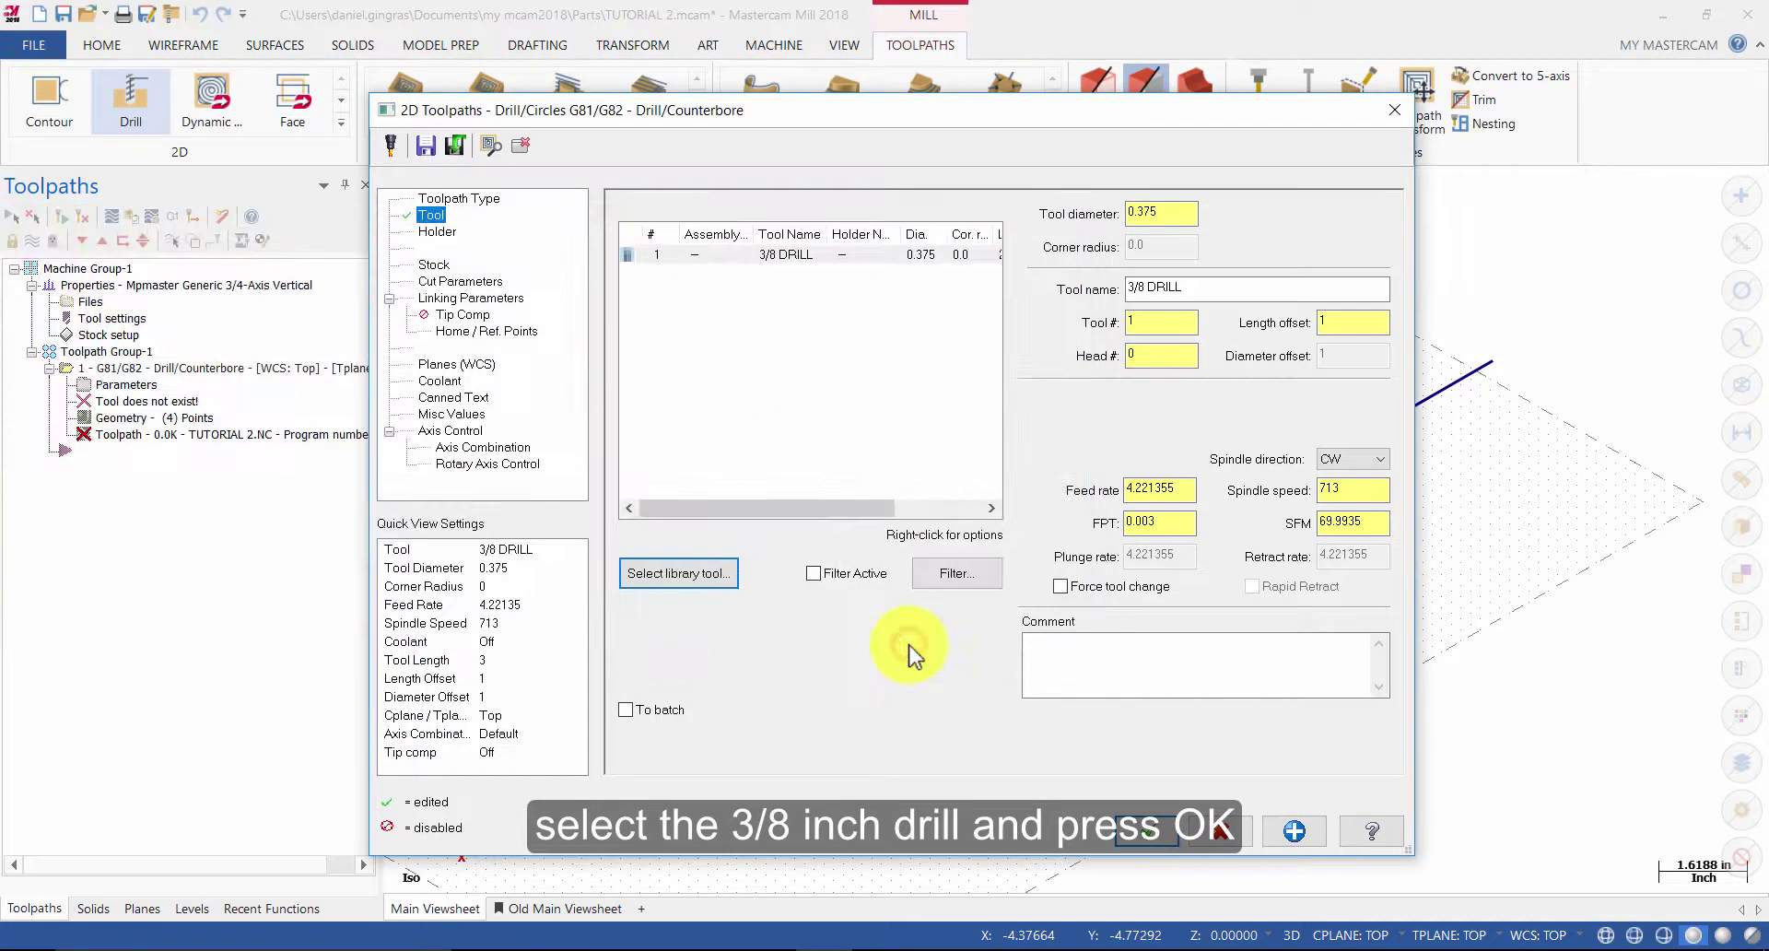
Enter the tool comment "Machine the four holes using axis substitution"
click(1088, 669)
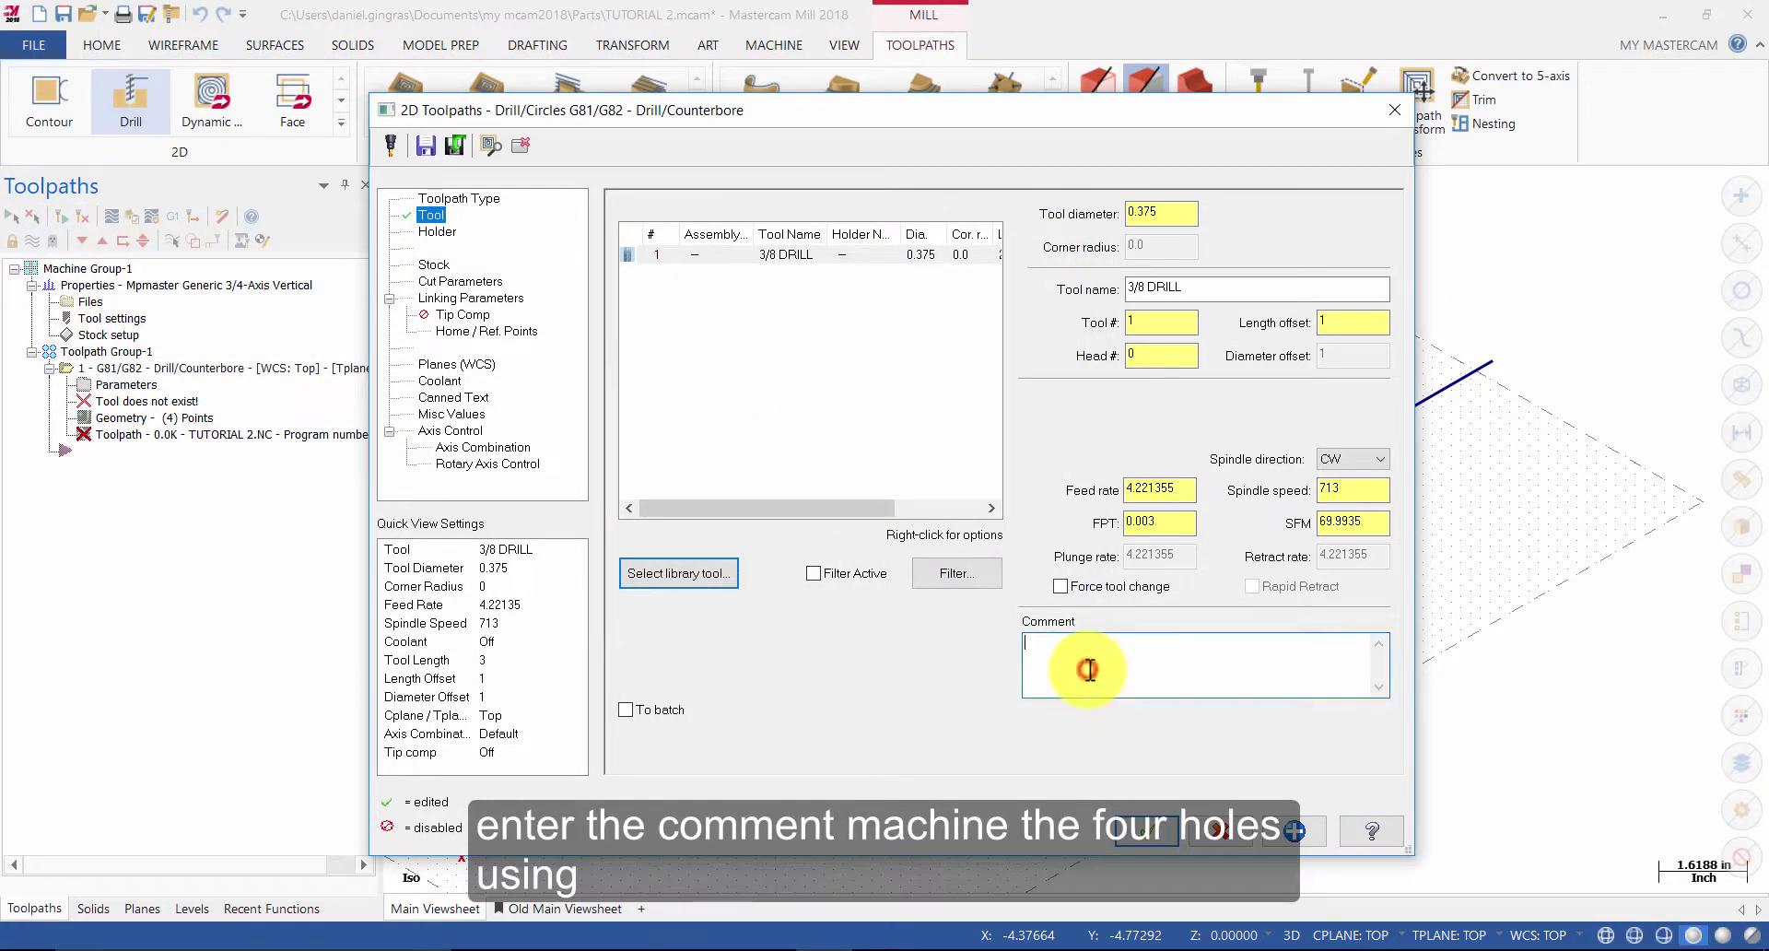
text(Machine the four holes using axis su)
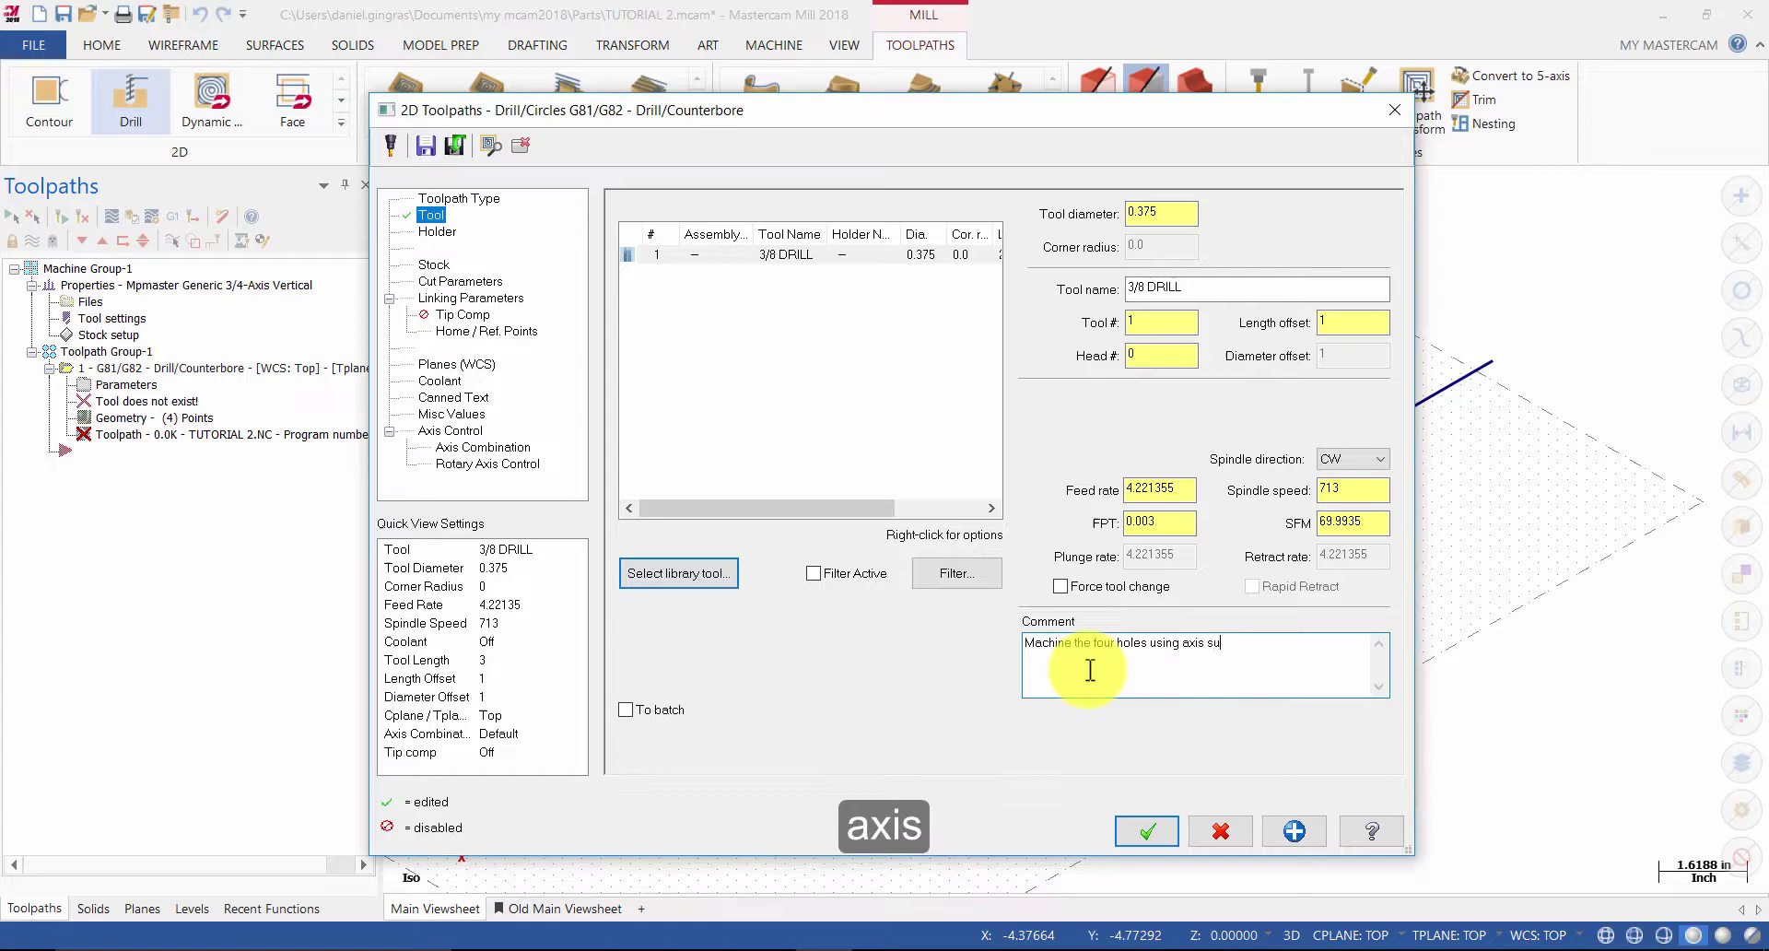
text(bstitution)
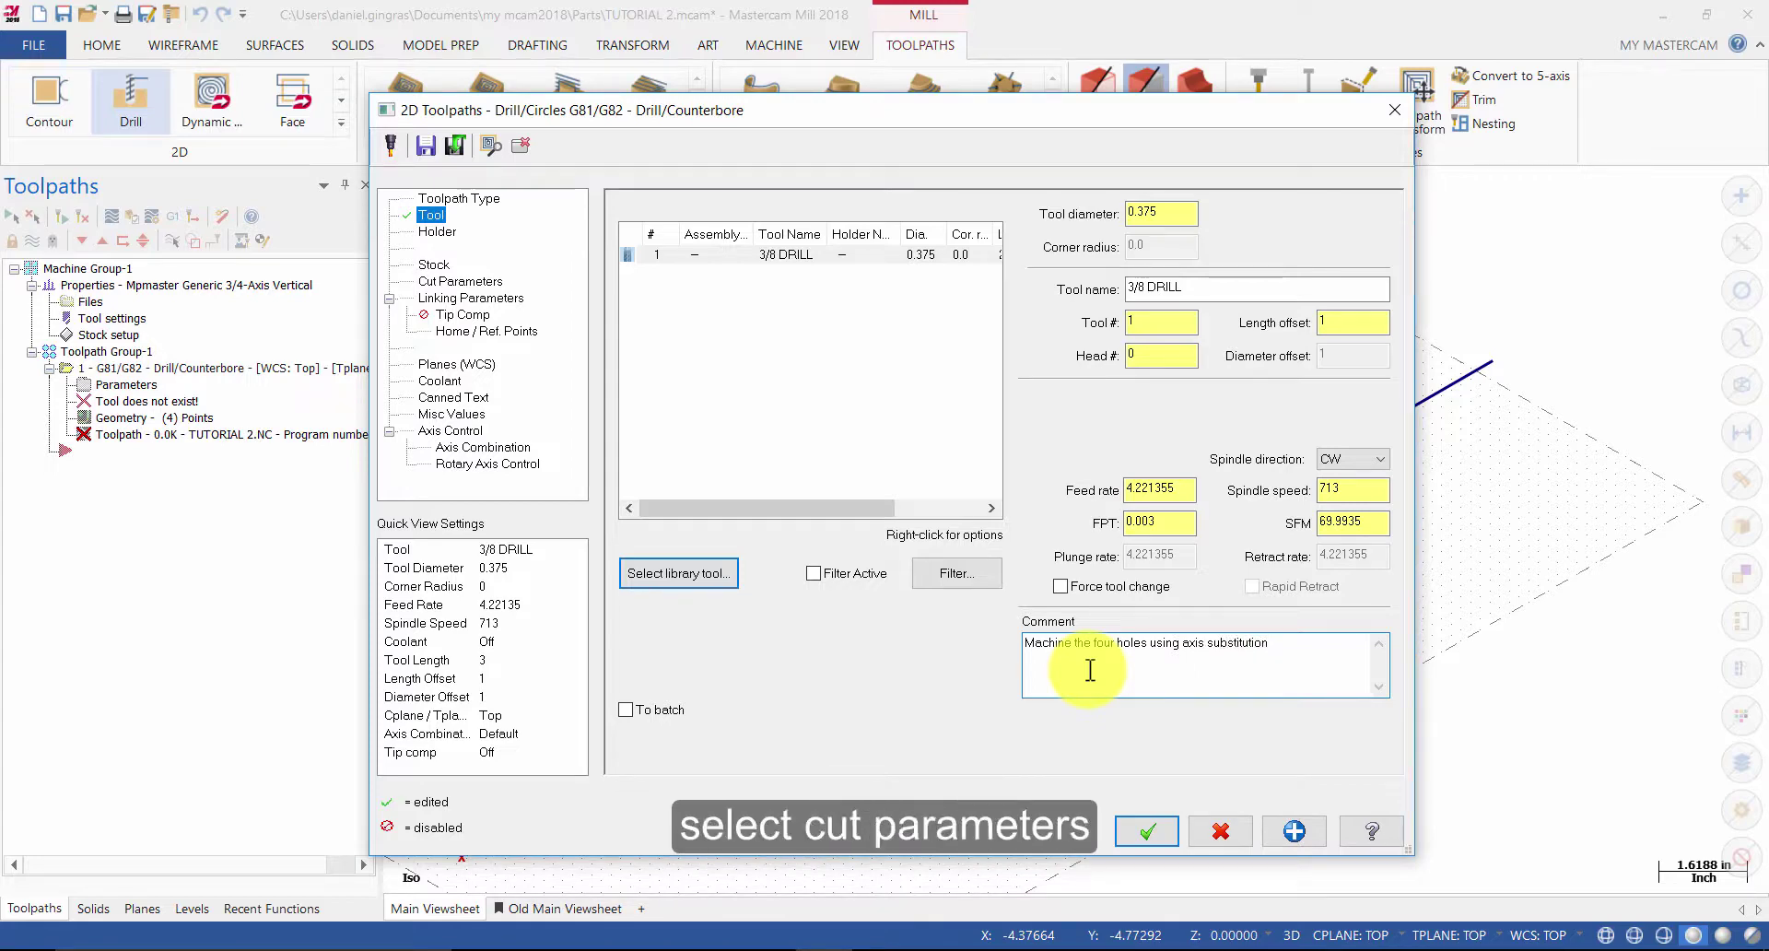
Set the drilling cycle in the cut parameters to G81/G82 - Drill/Counterbore
click(494, 281)
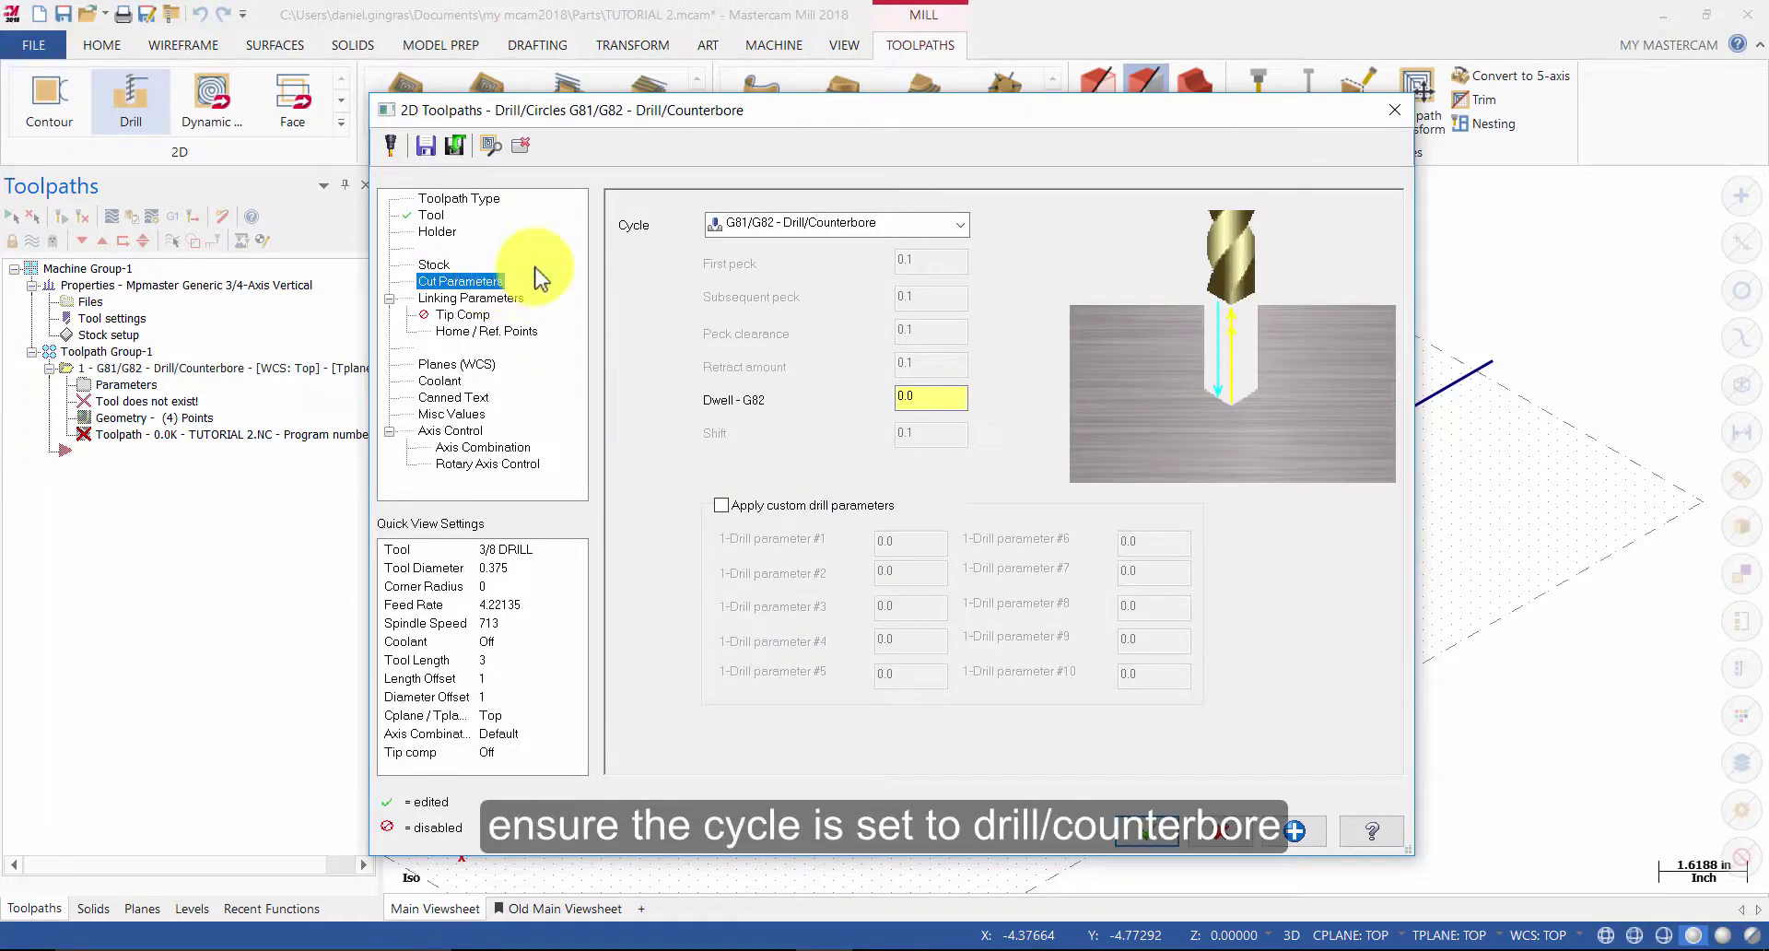
click(789, 224)
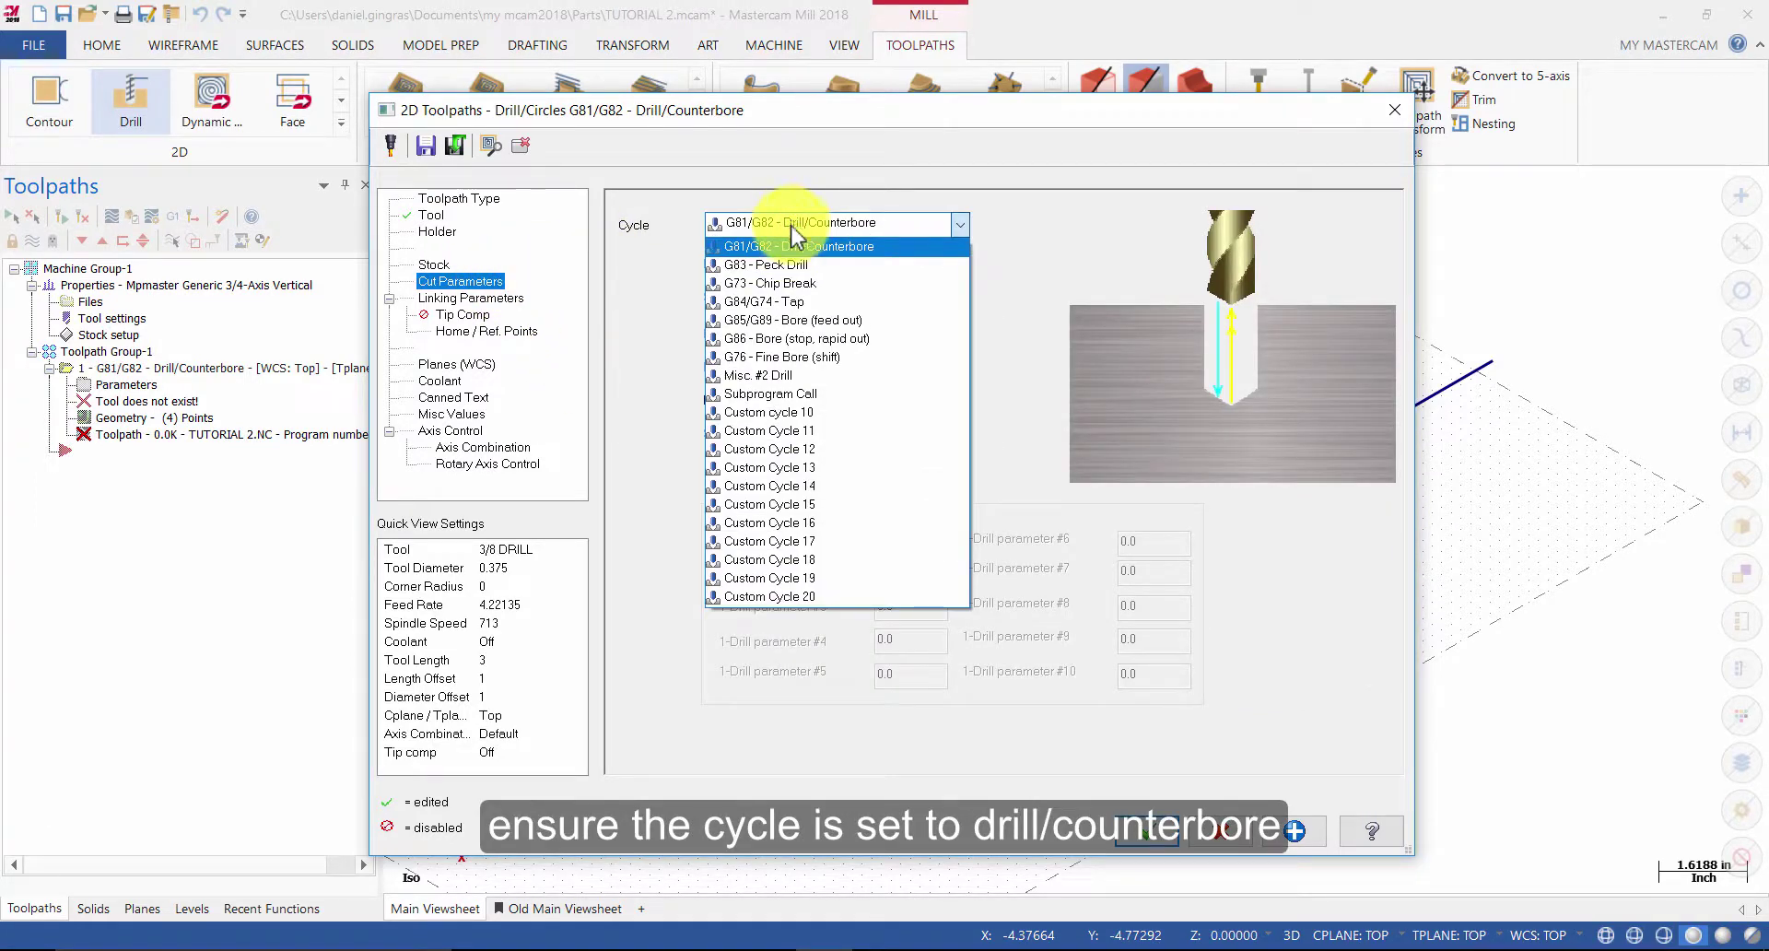
click(792, 247)
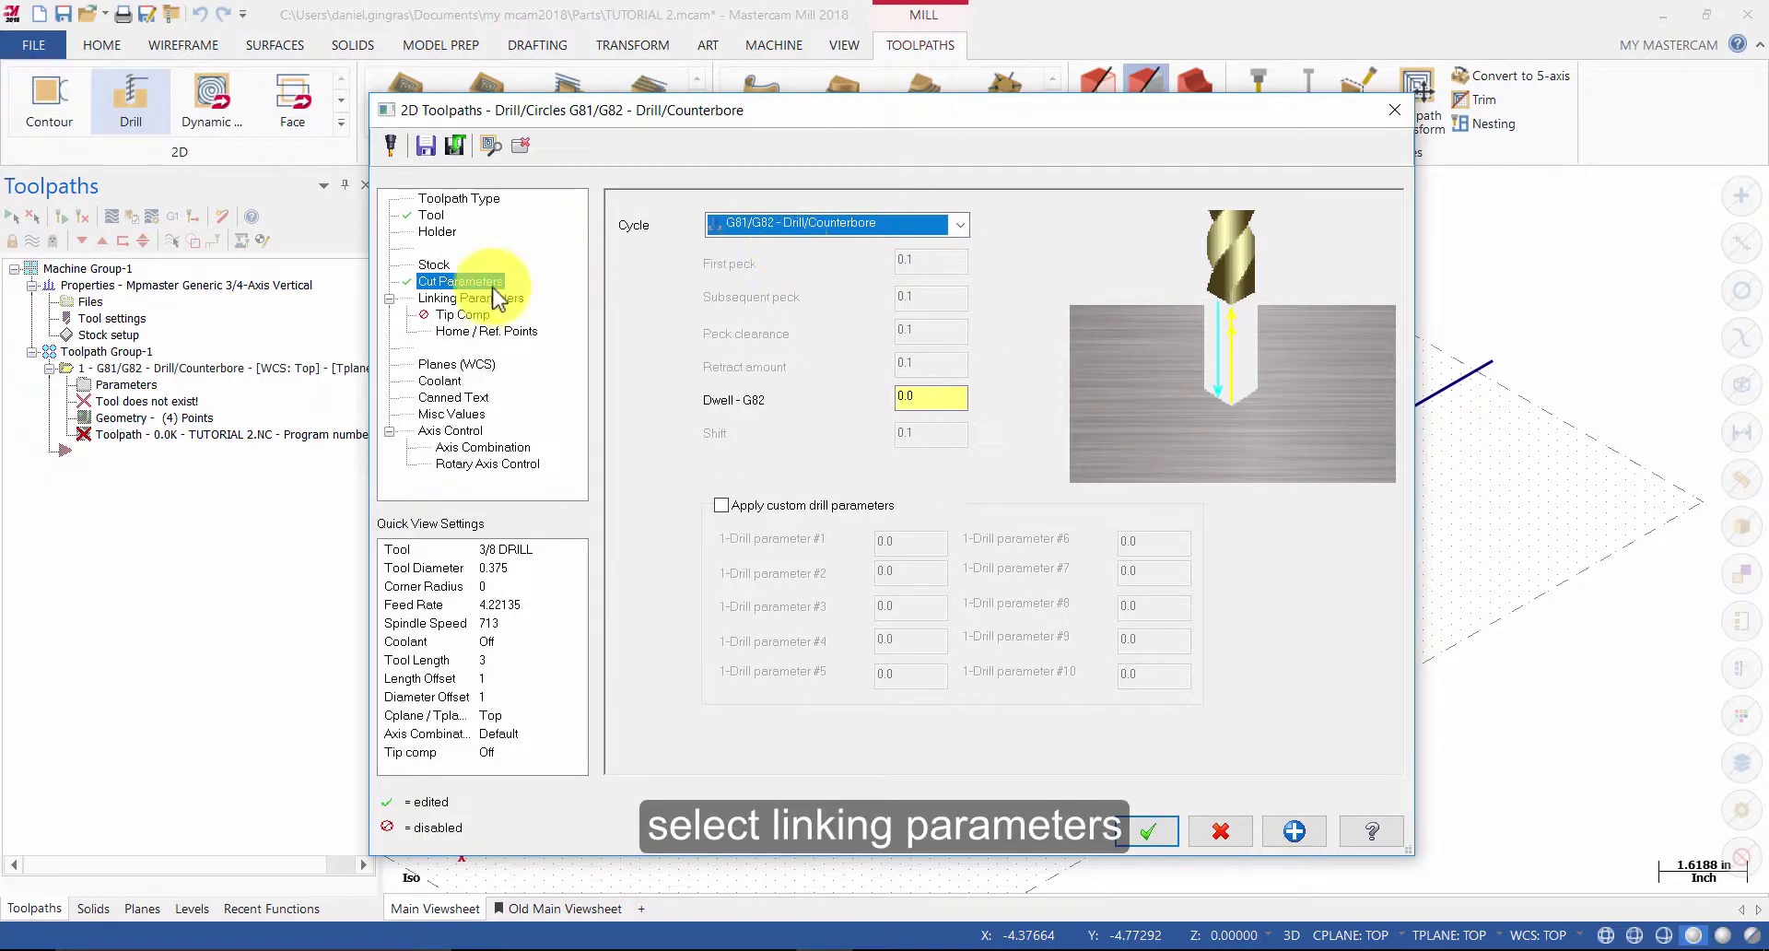
In the linking parameters, enable clearance at 2.0 absolute and make the 0.1 retract absolute
click(478, 300)
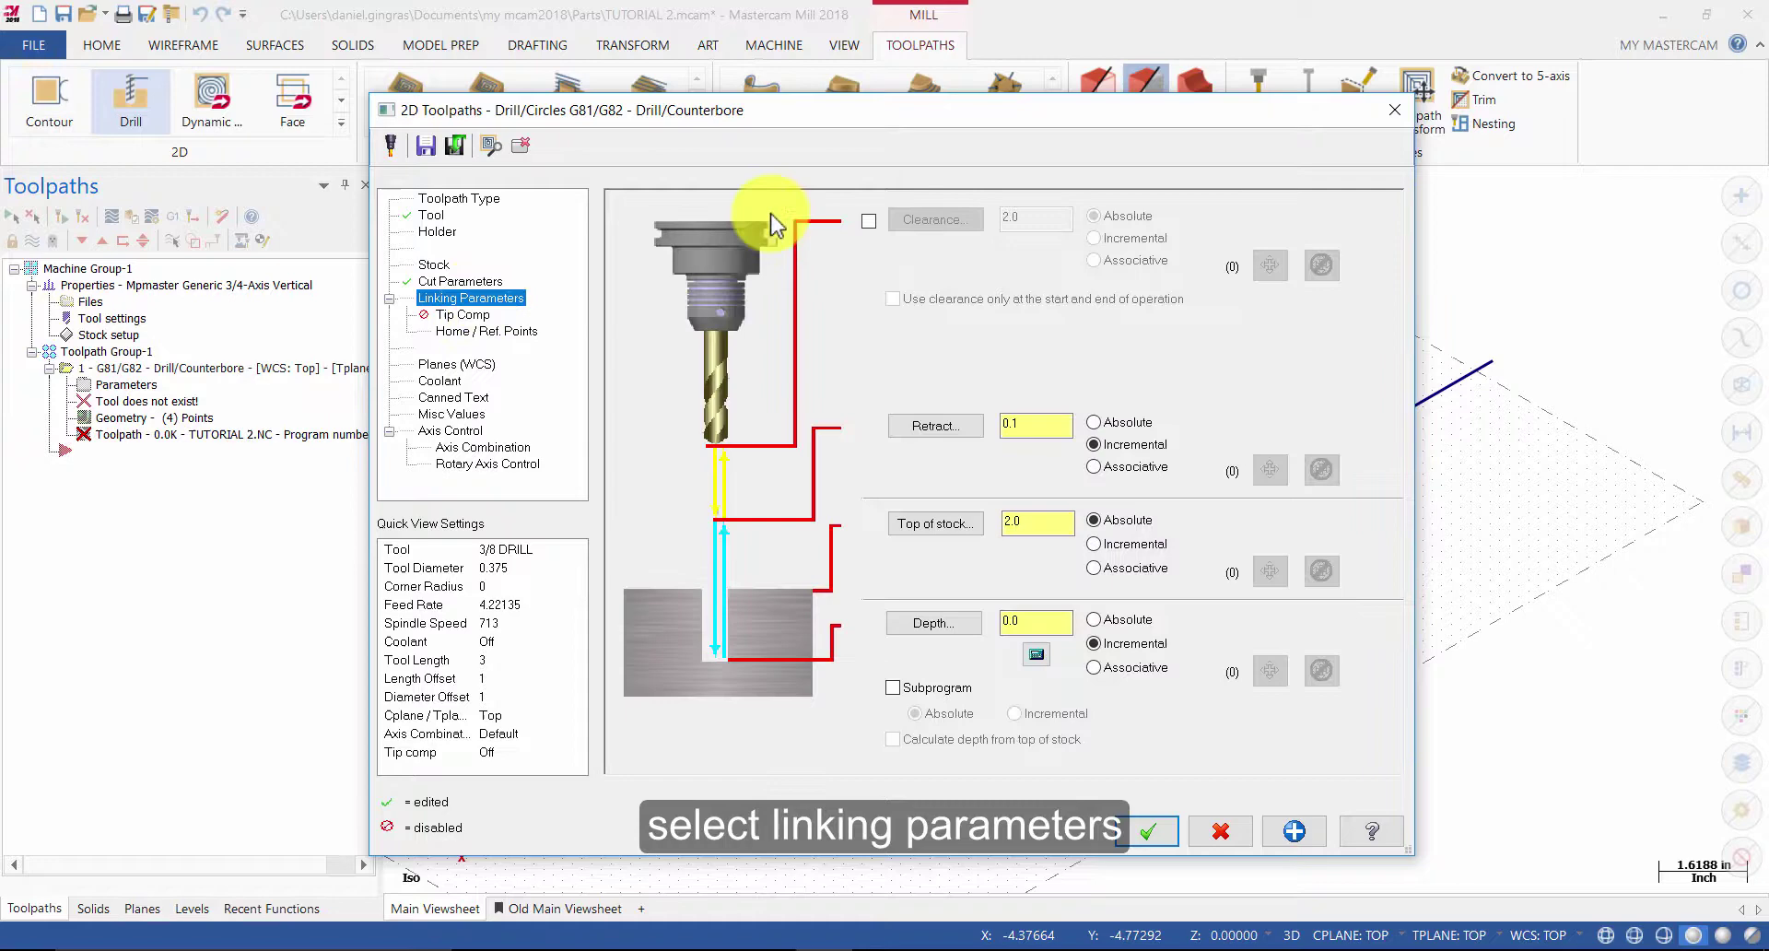
click(869, 221)
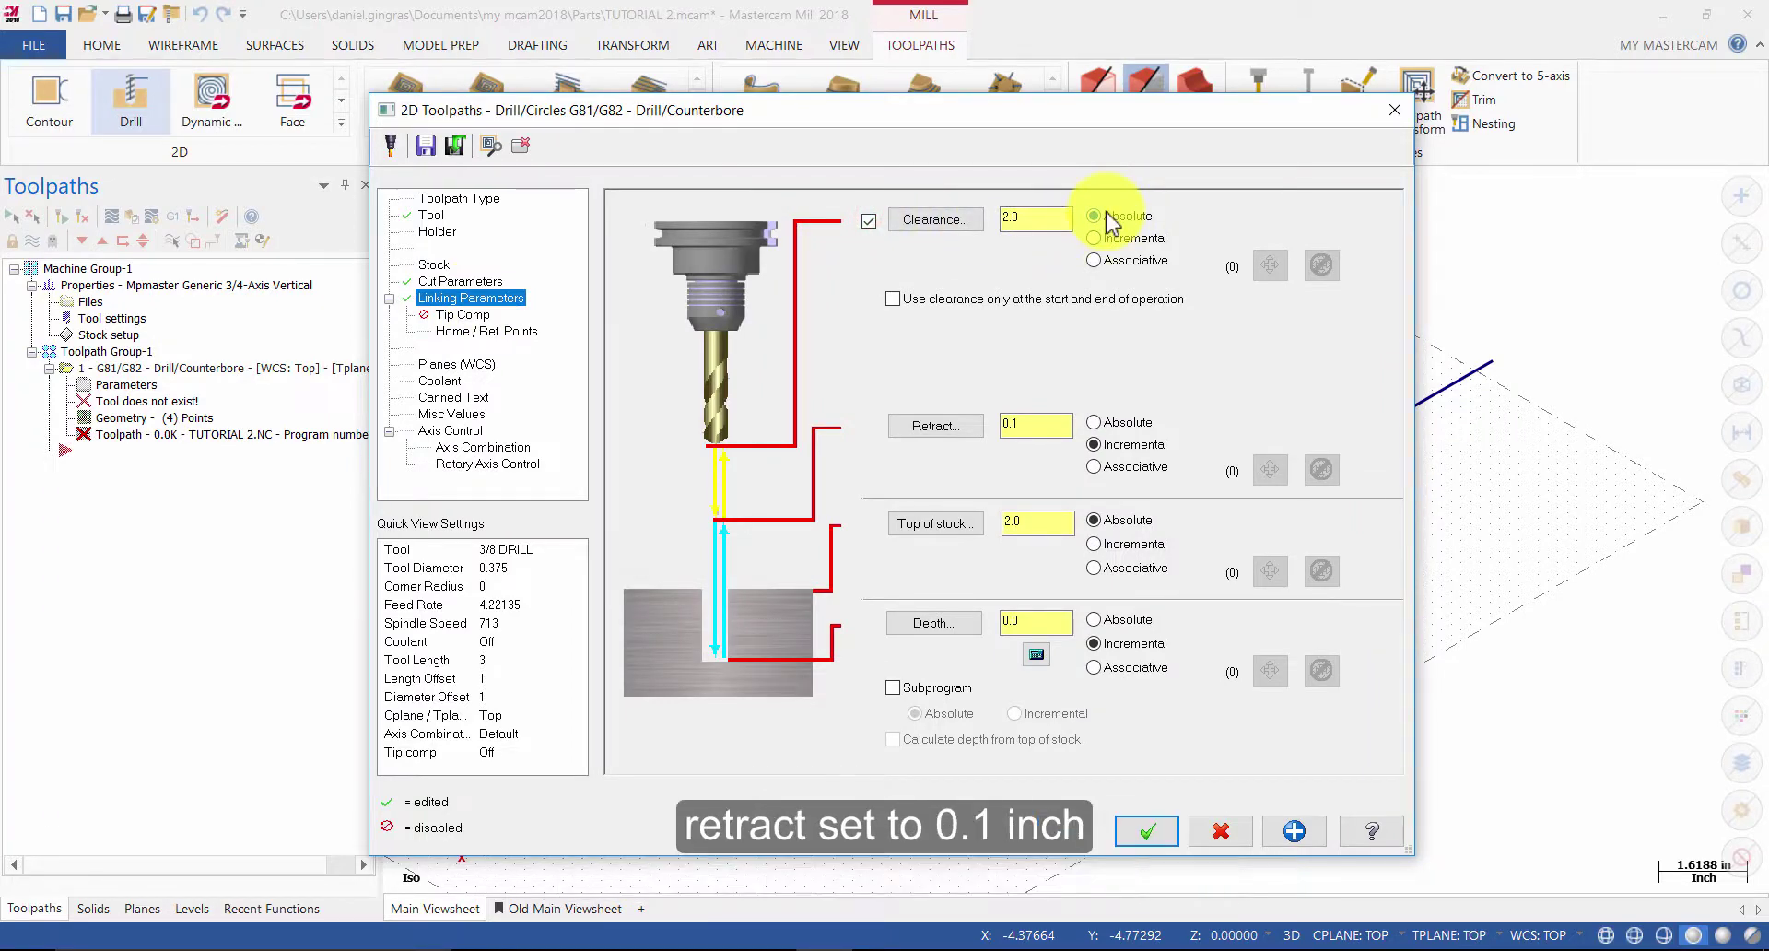
click(1036, 427)
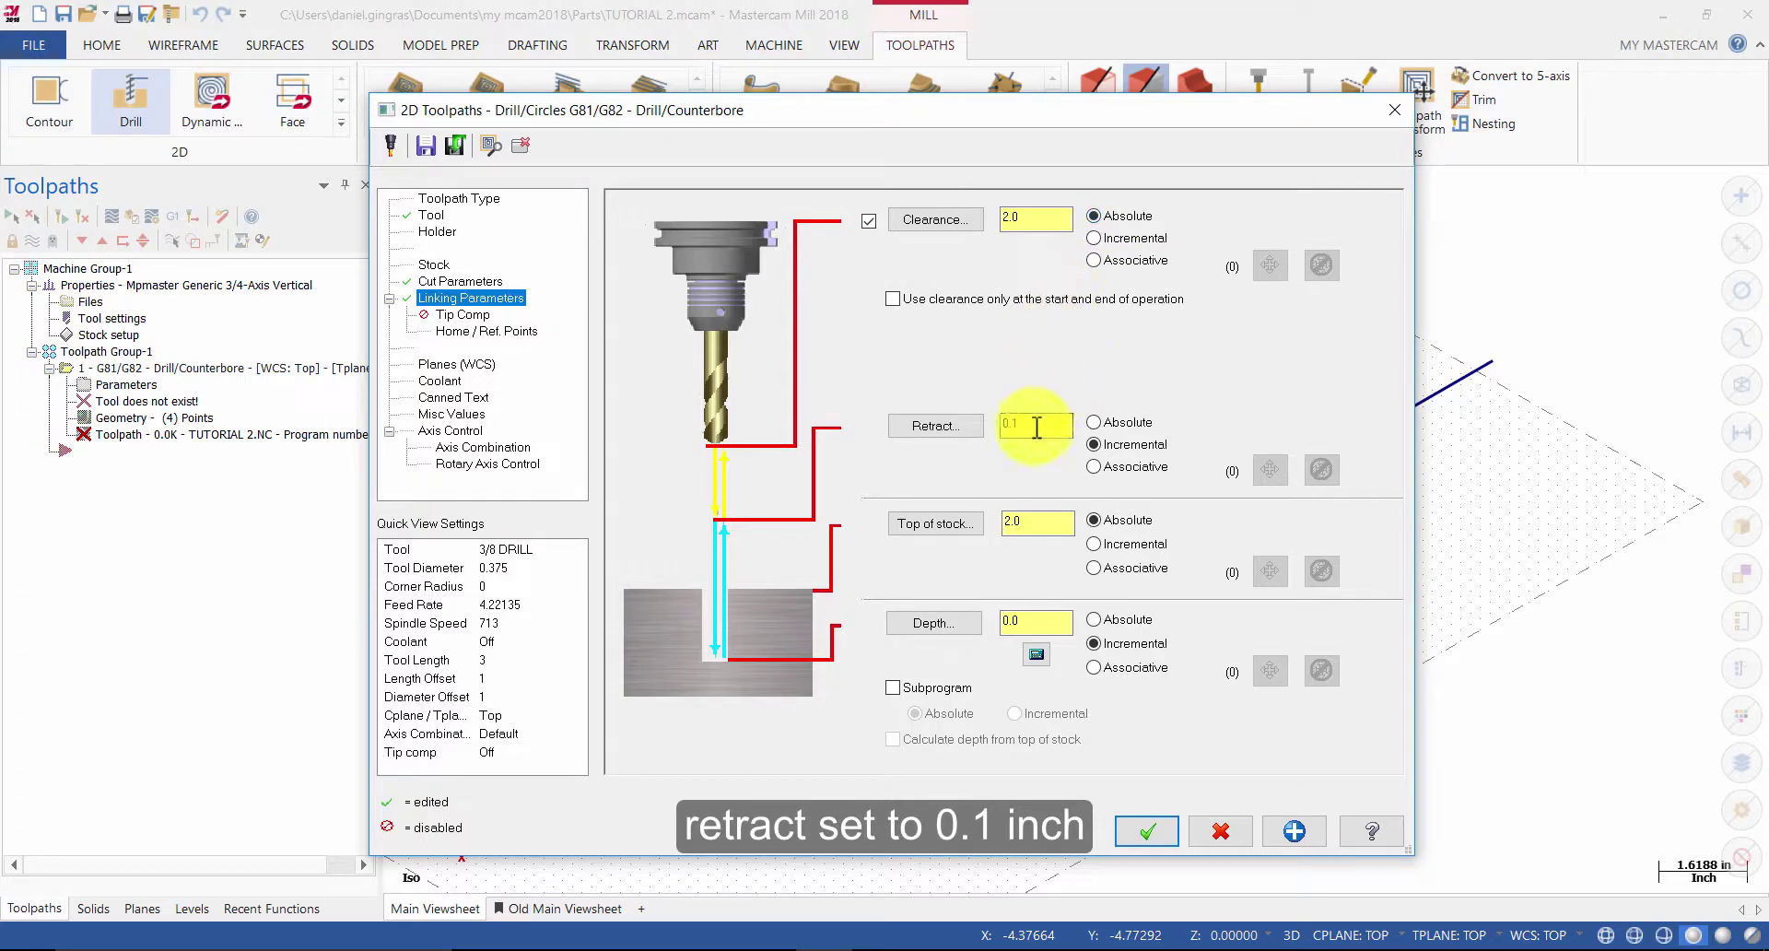
click(1119, 422)
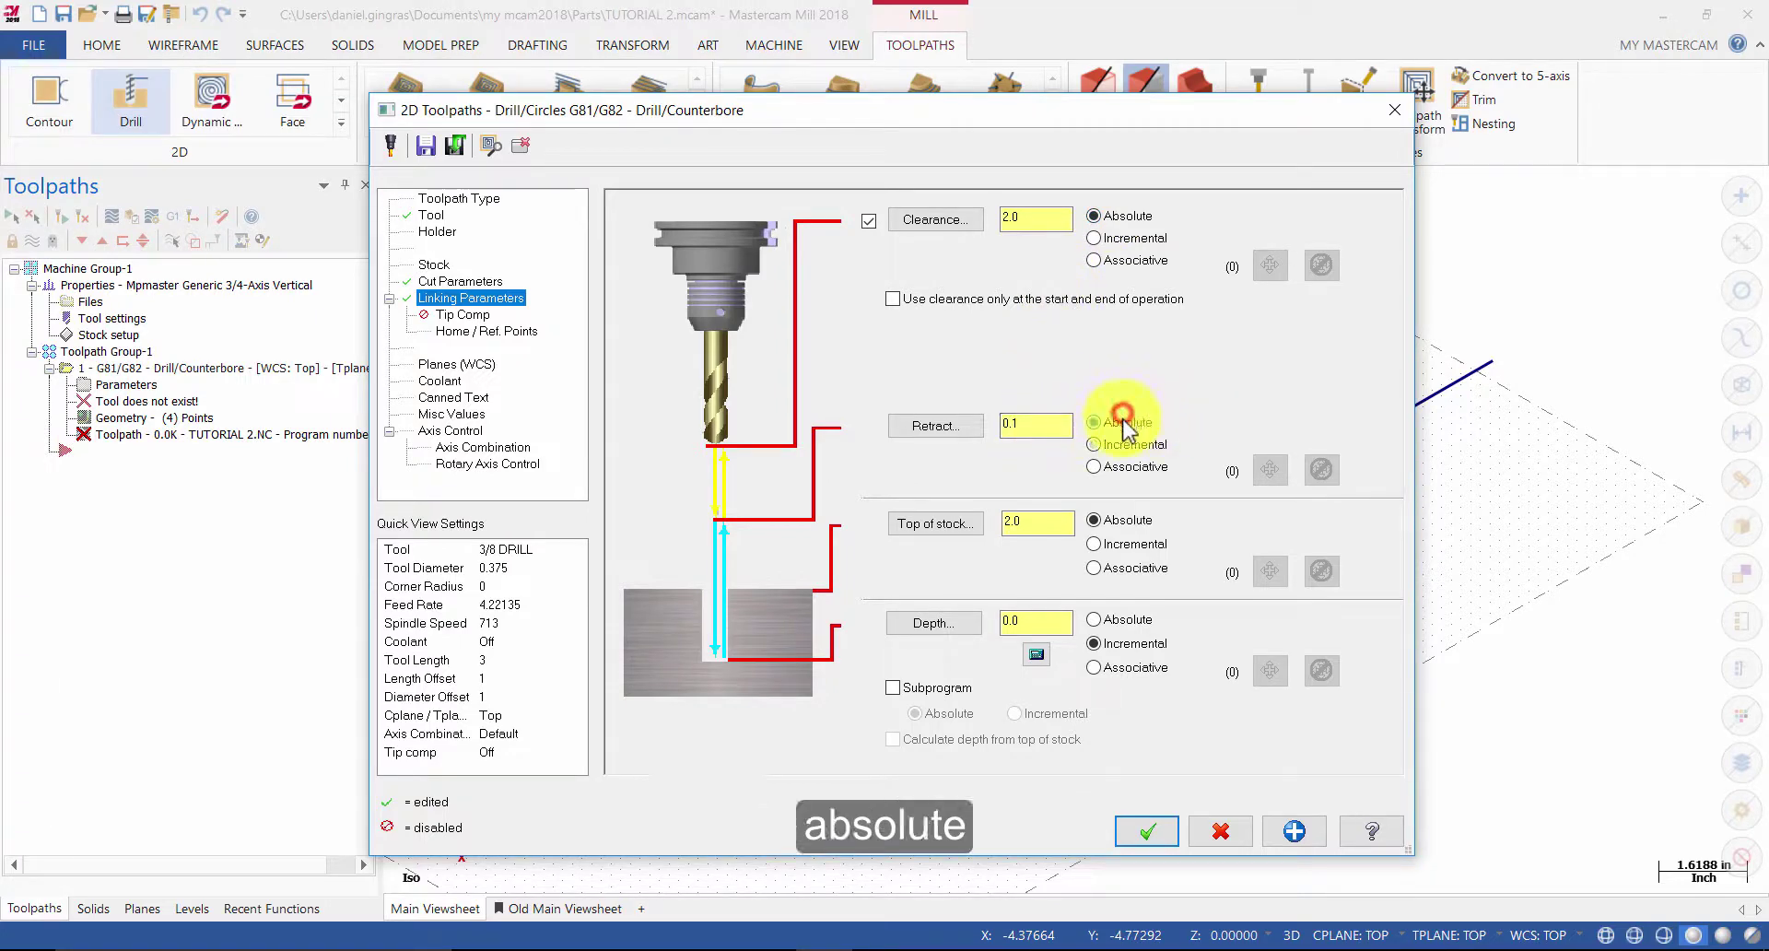
Set the top of stock to 0 absolute and the drilling depth to -0.5 absolute
double_click(1022, 516)
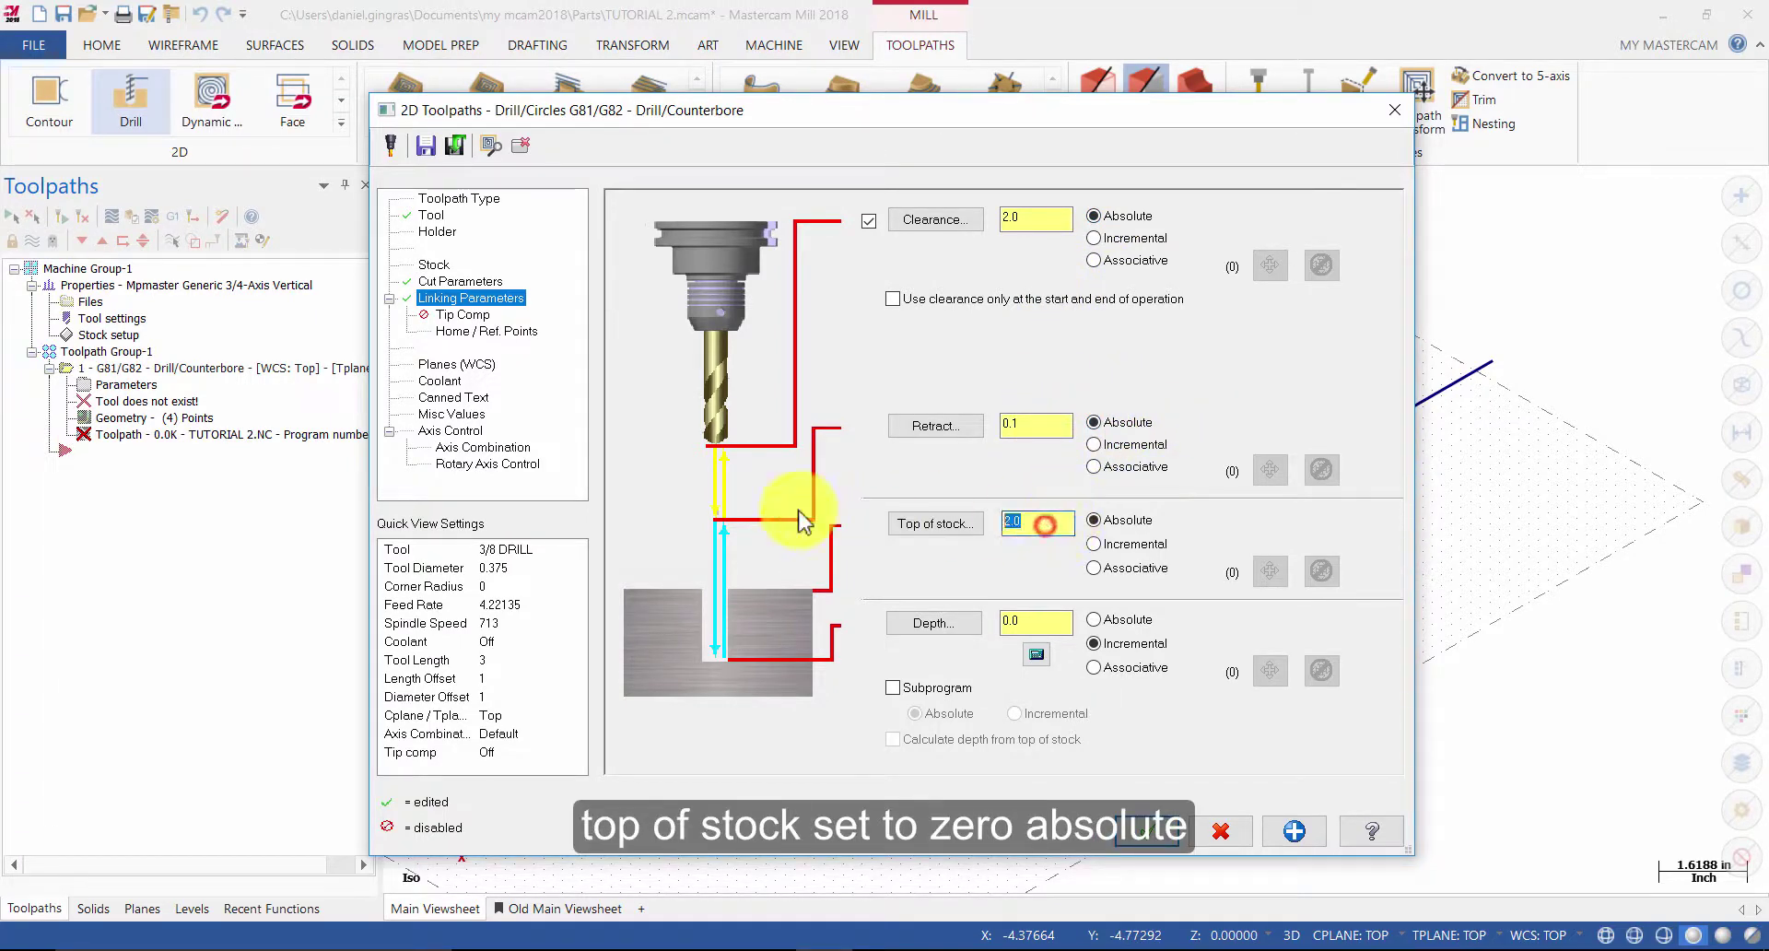
text(0)
click(1115, 523)
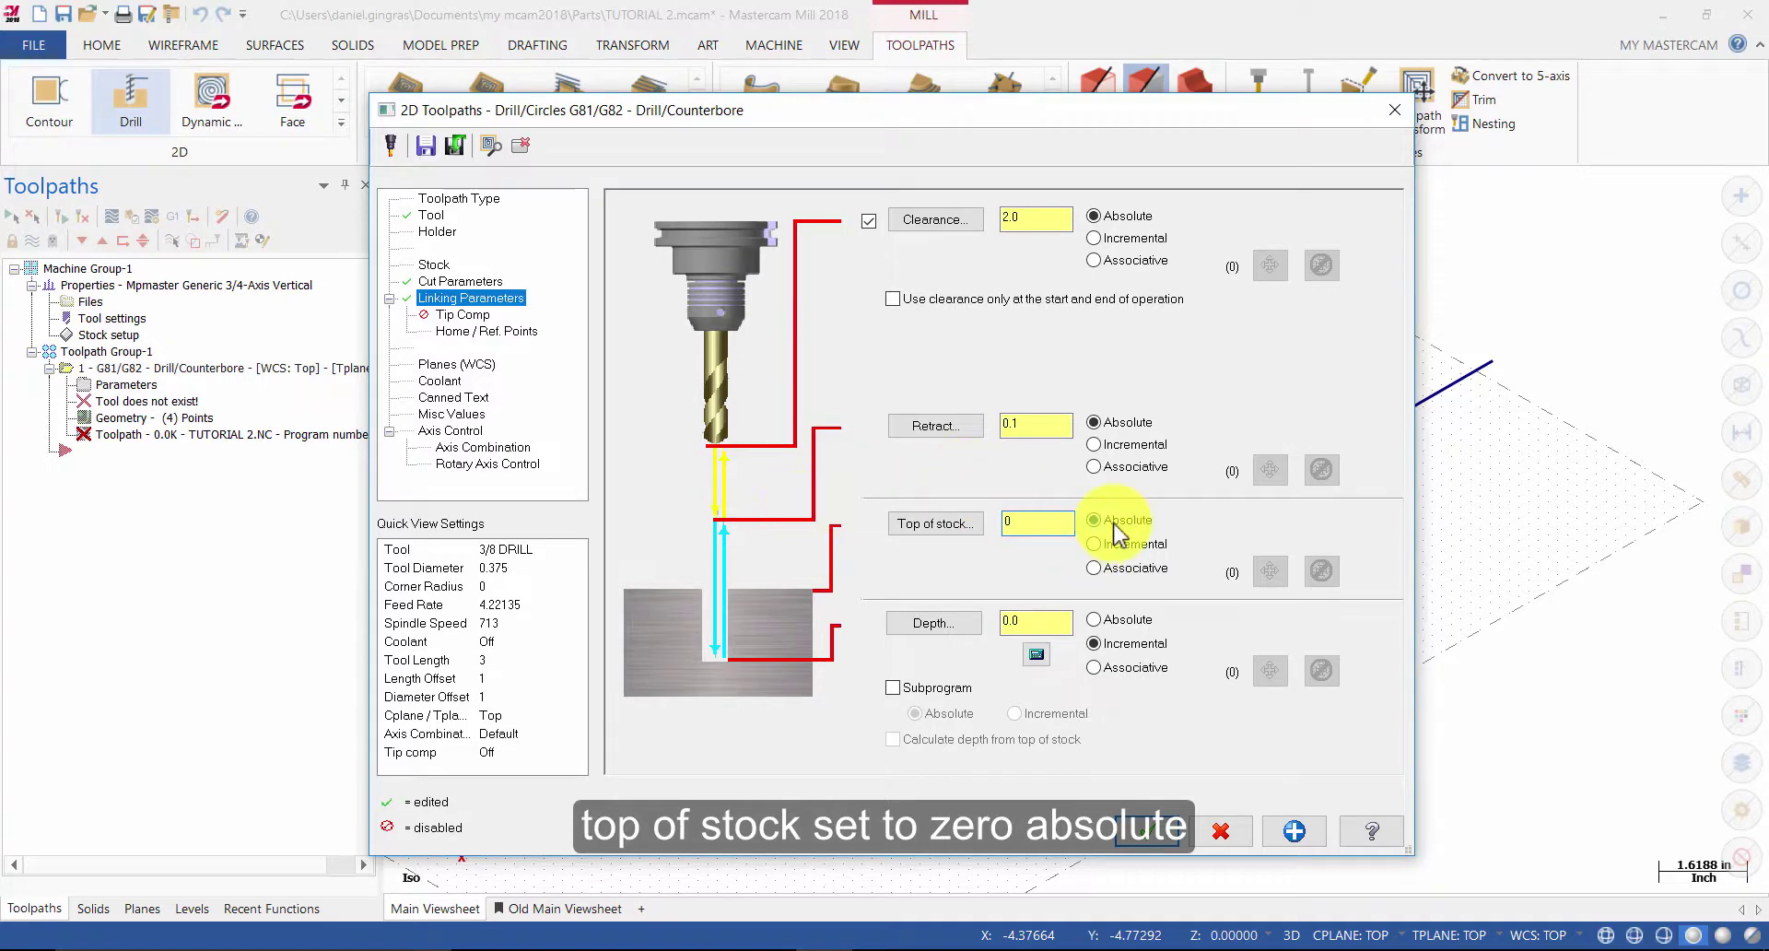
double_click(1032, 620)
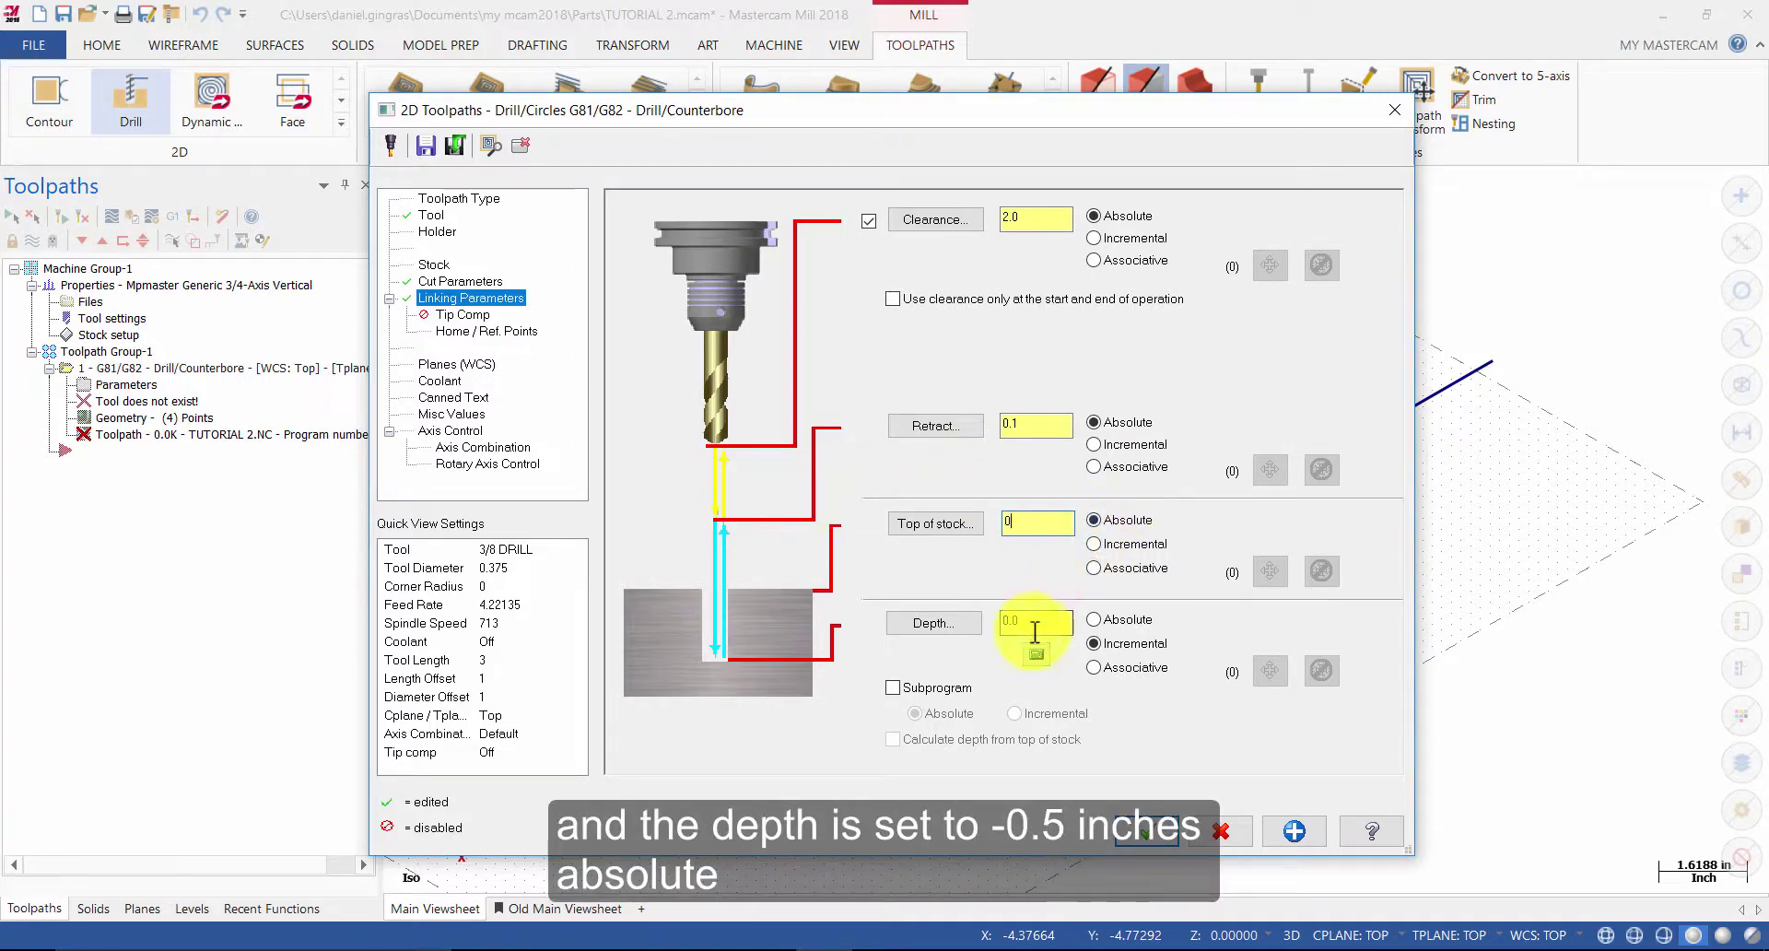
text(-.5)
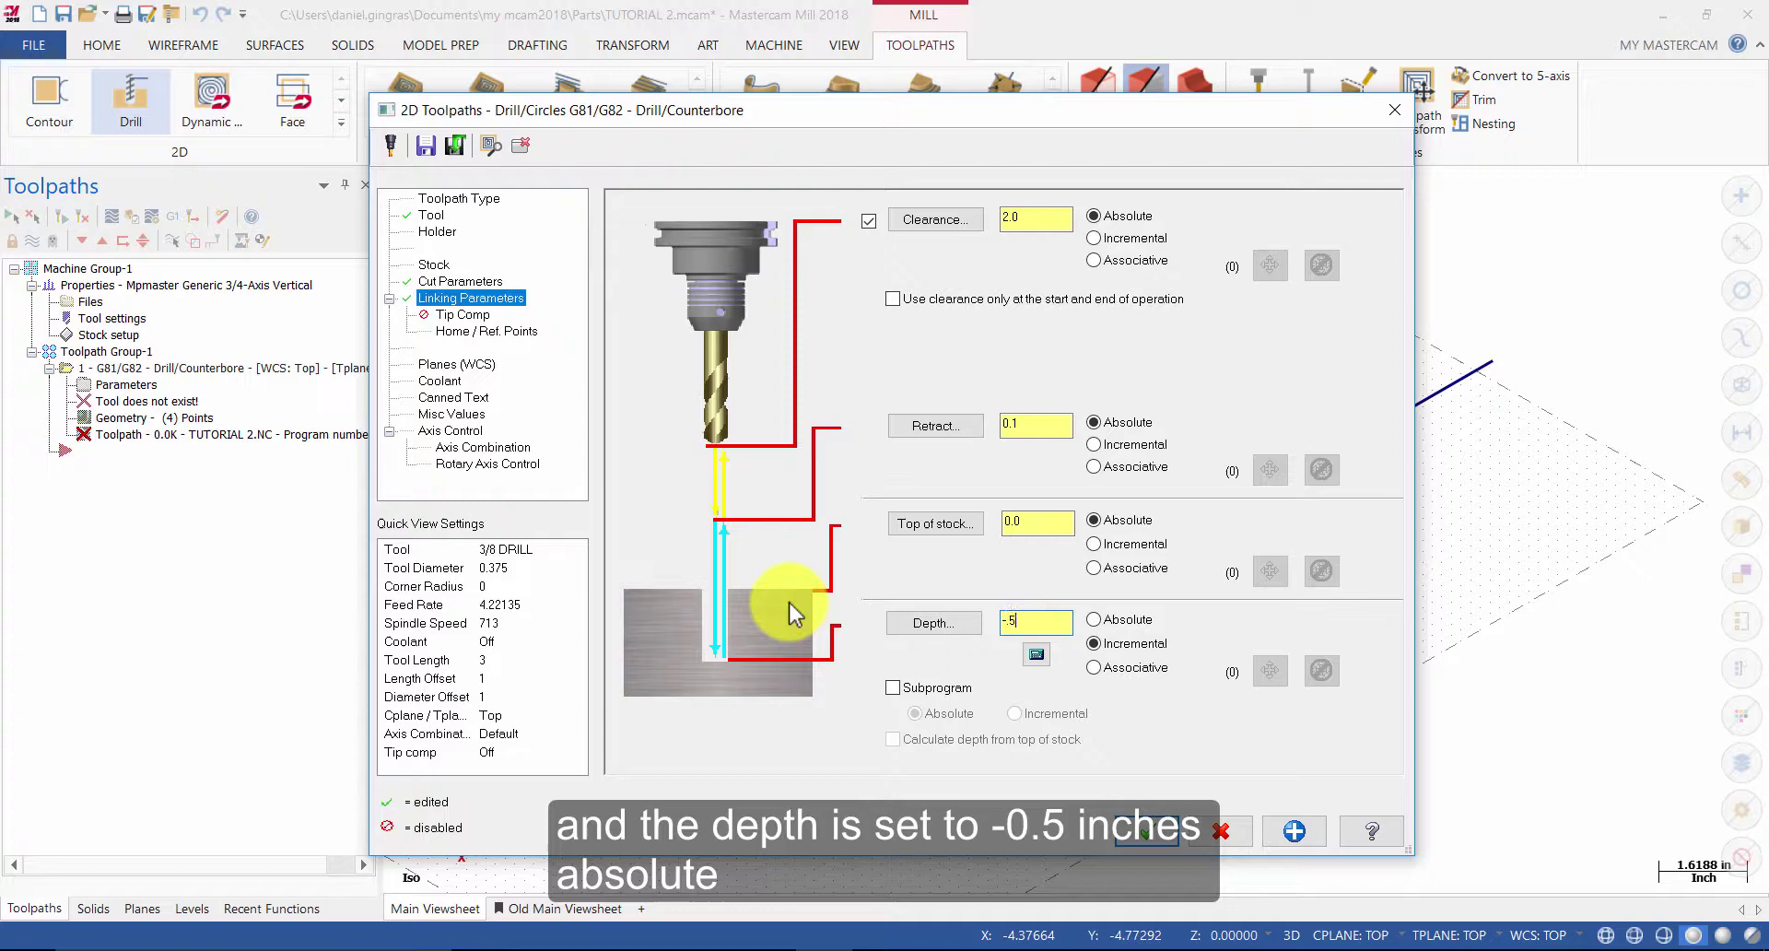
click(1095, 620)
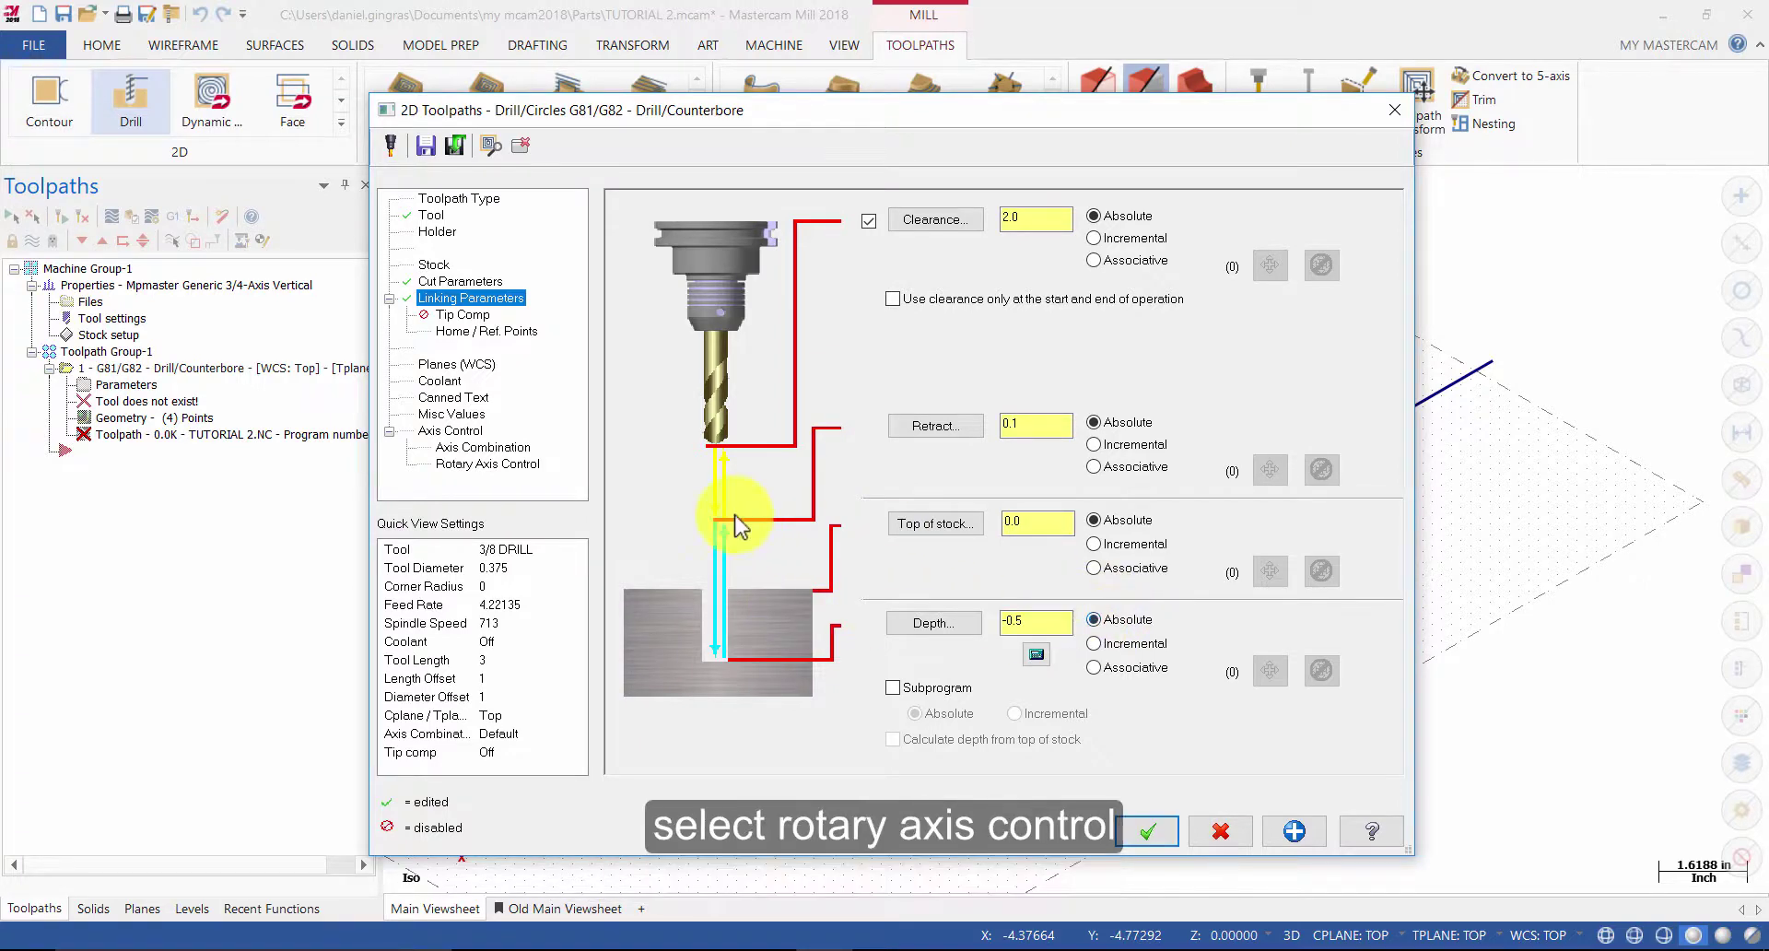
Set rotary axis control to axis substitution of the Y axis with a 4.0 rotary diameter, disable Unroll, and generate the toolpath
click(507, 464)
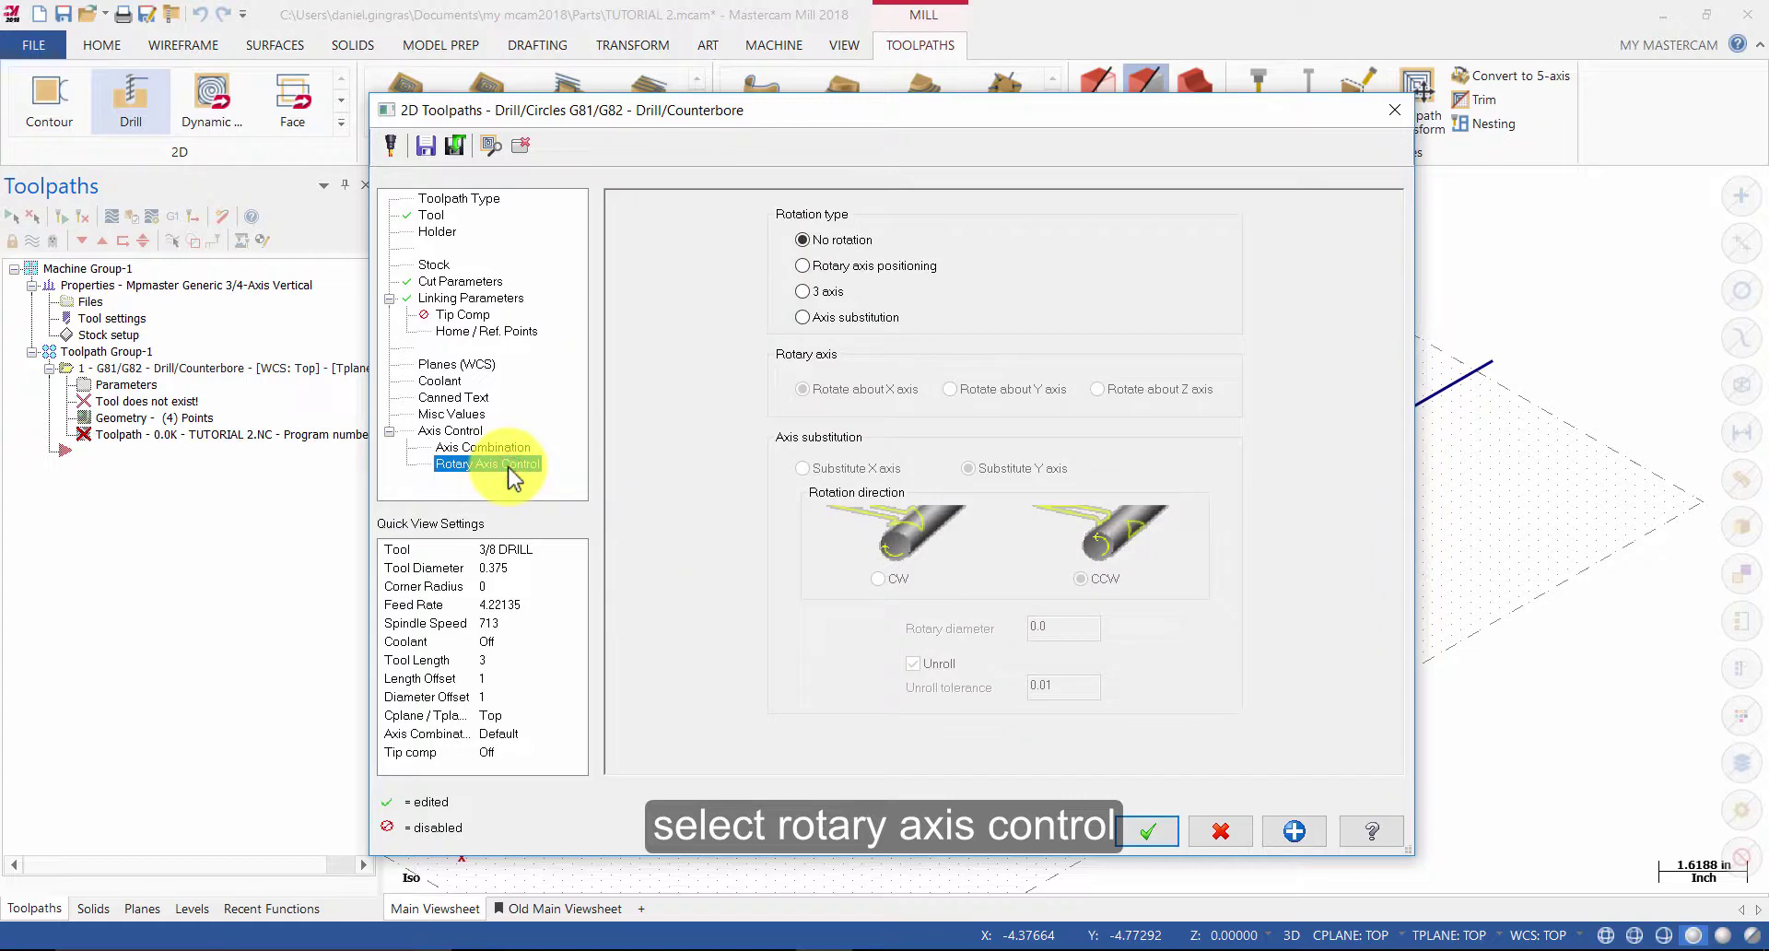
click(834, 316)
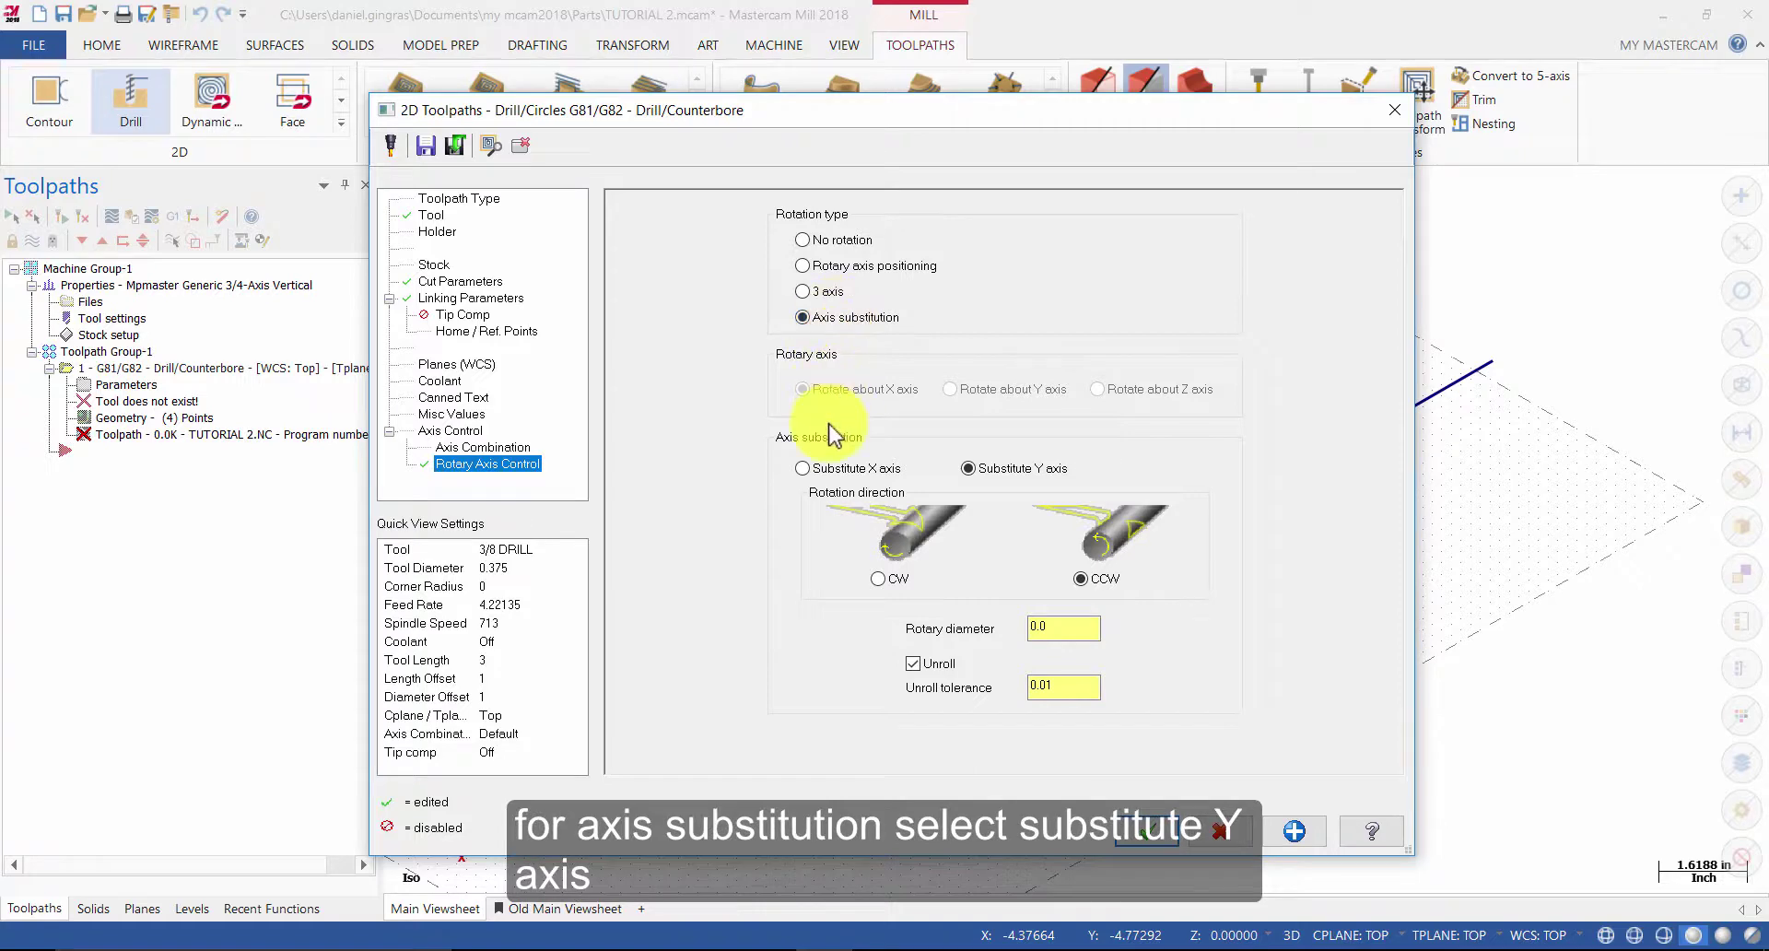
click(1017, 466)
click(1074, 627)
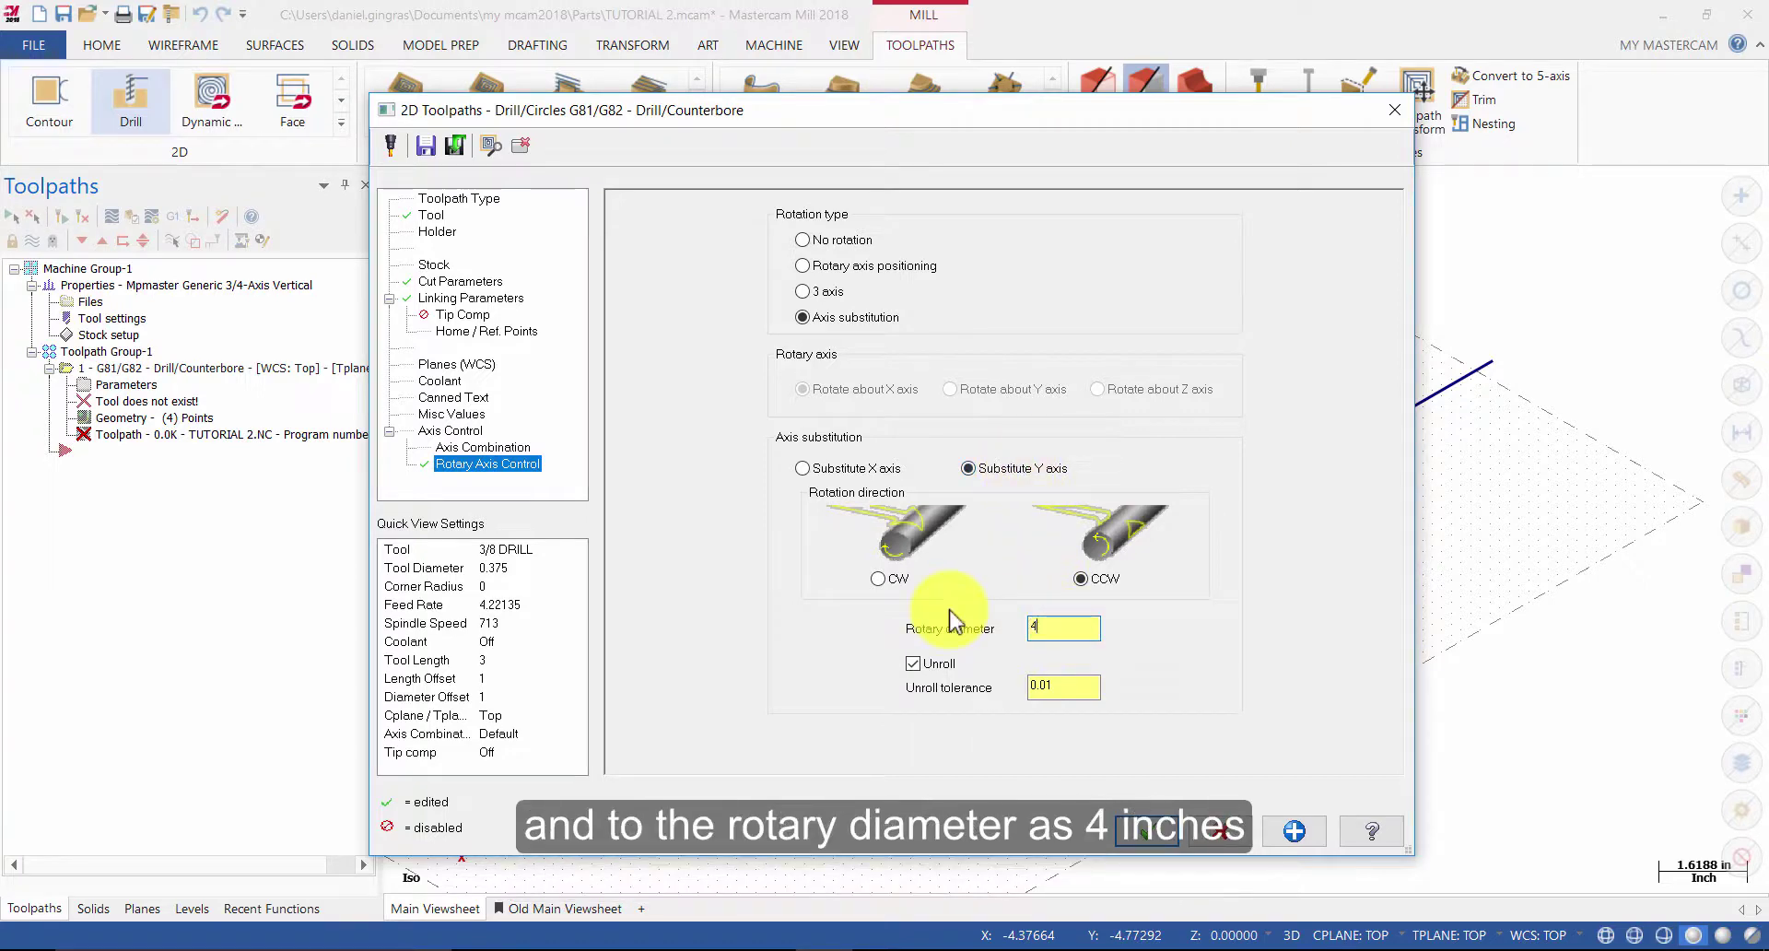
click(914, 664)
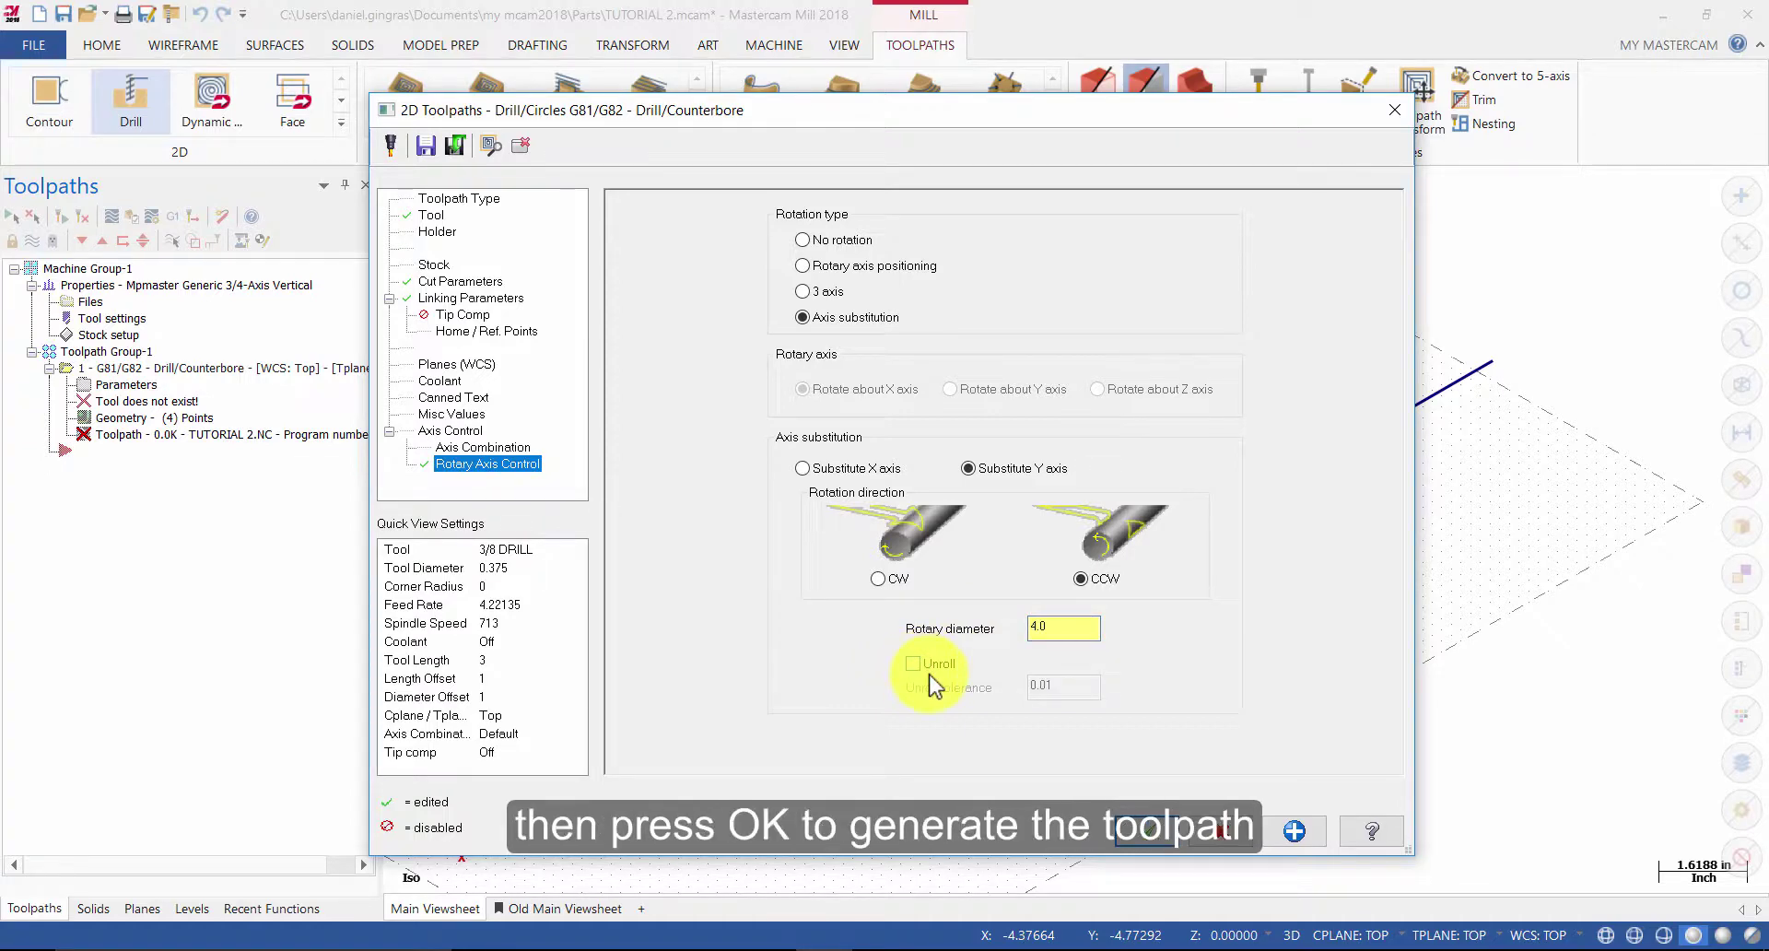
click(1168, 841)
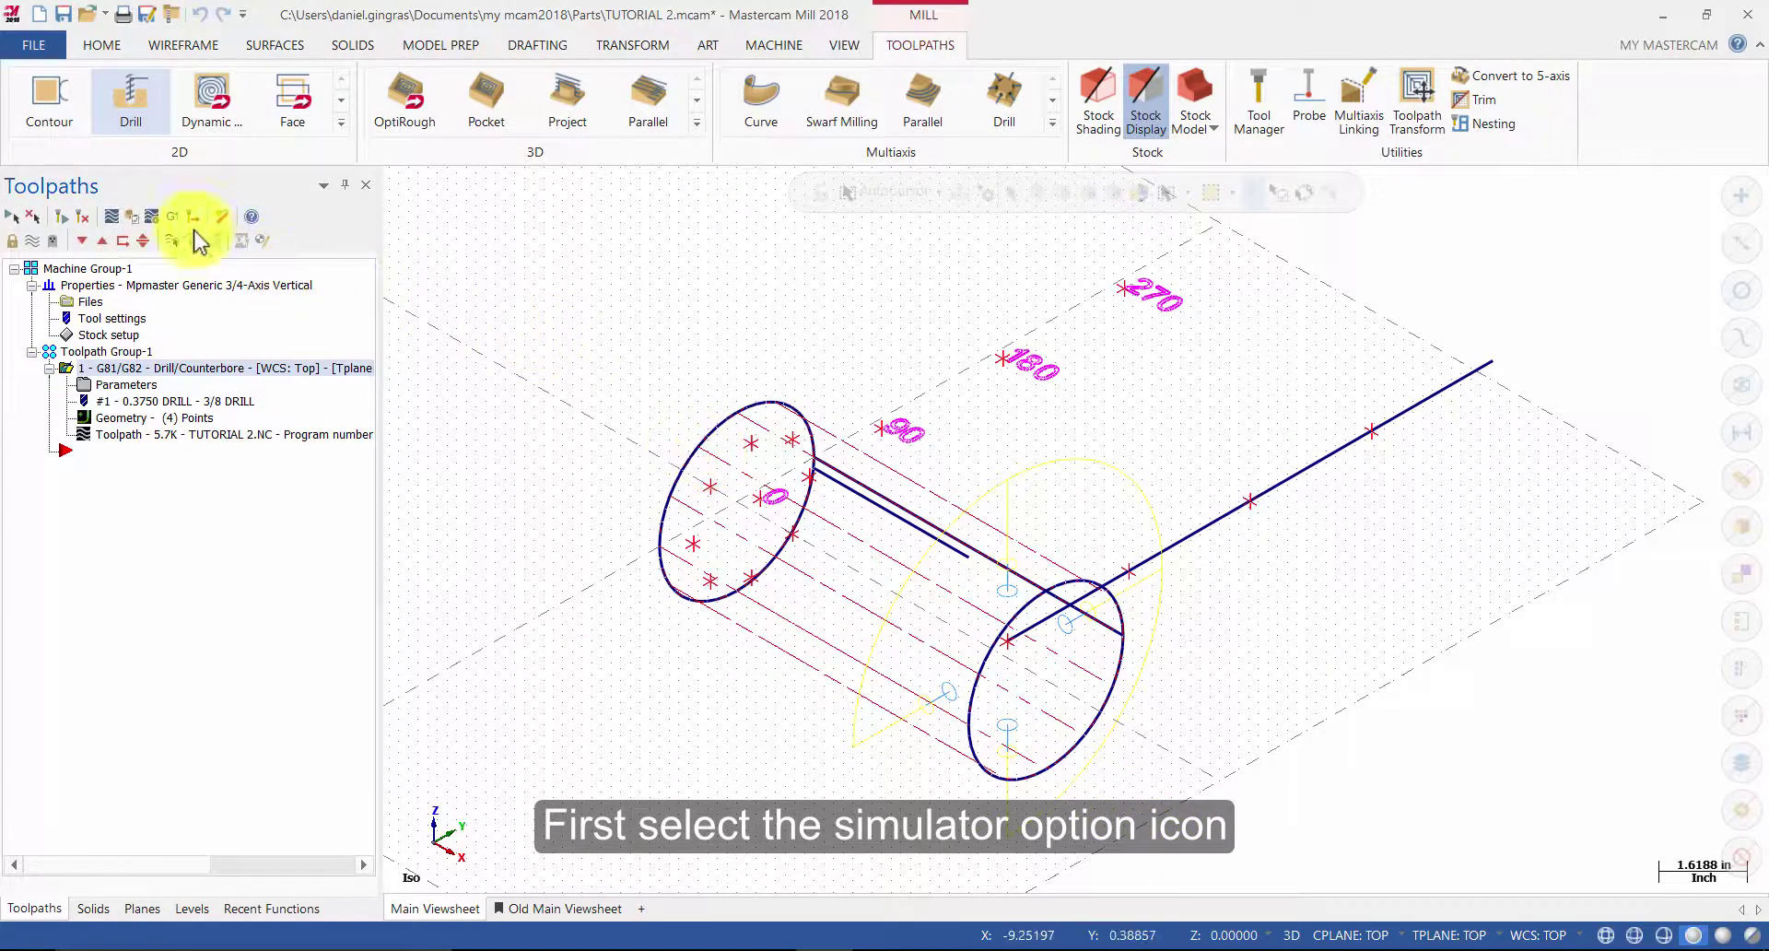
Set the simulator stock to a cylinder along the X axis with a 4.0 diameter, centered on the axis
click(152, 217)
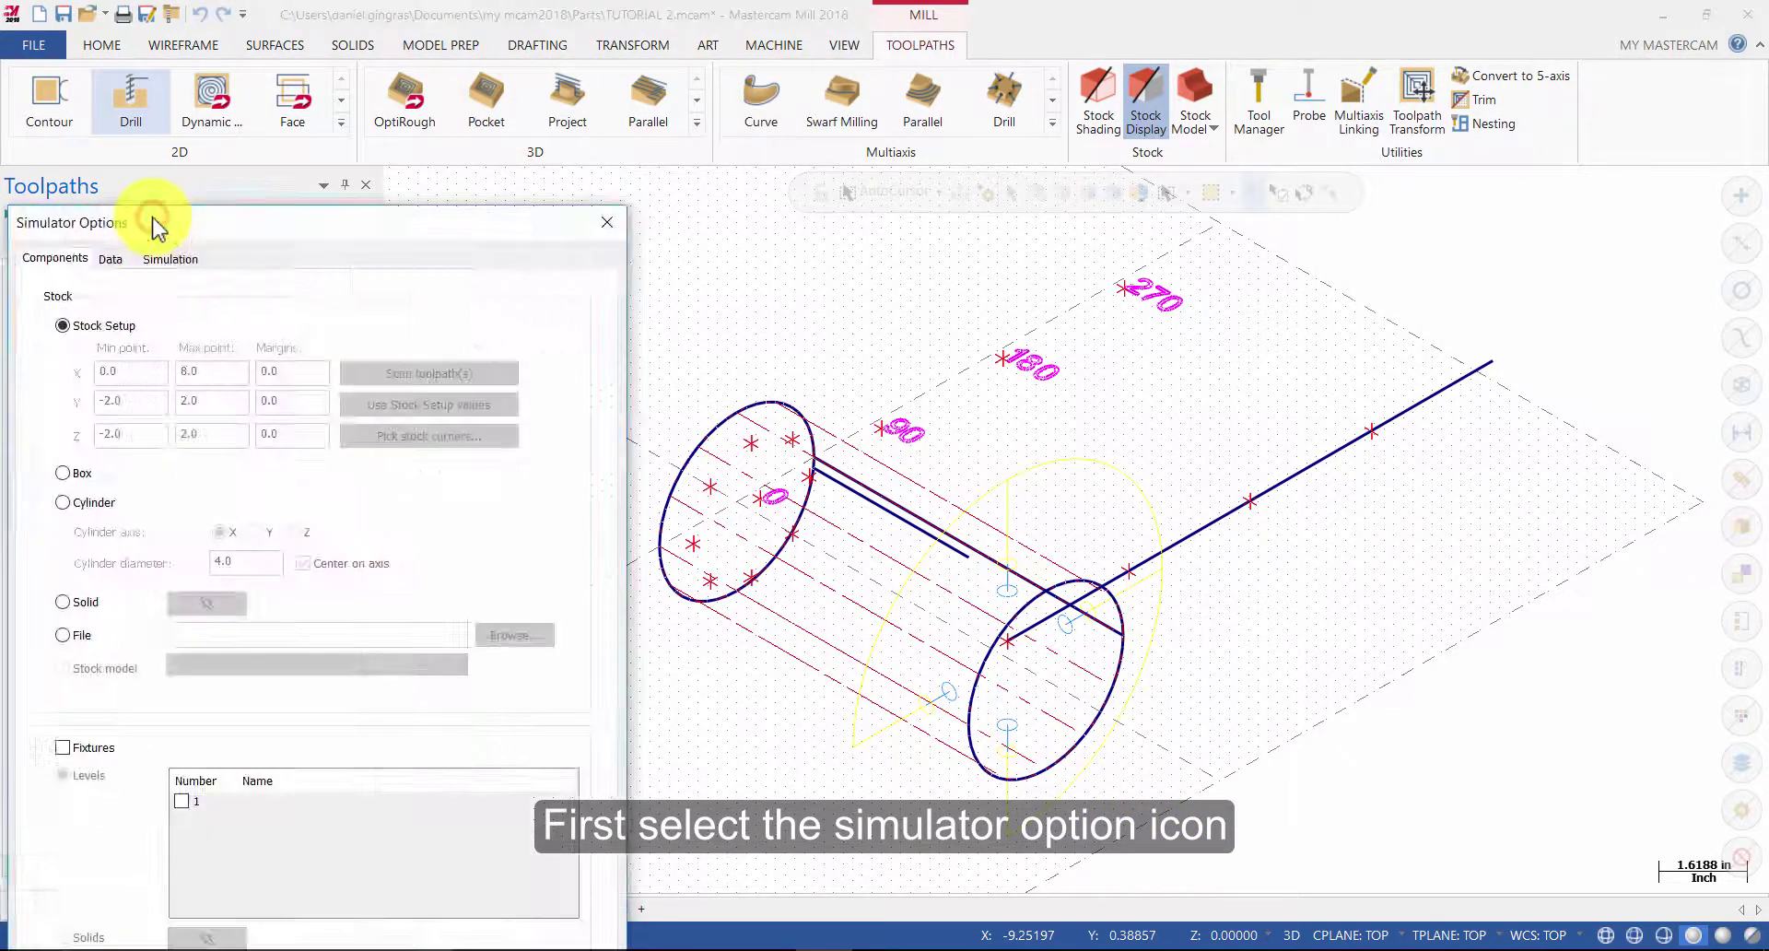
click(98, 505)
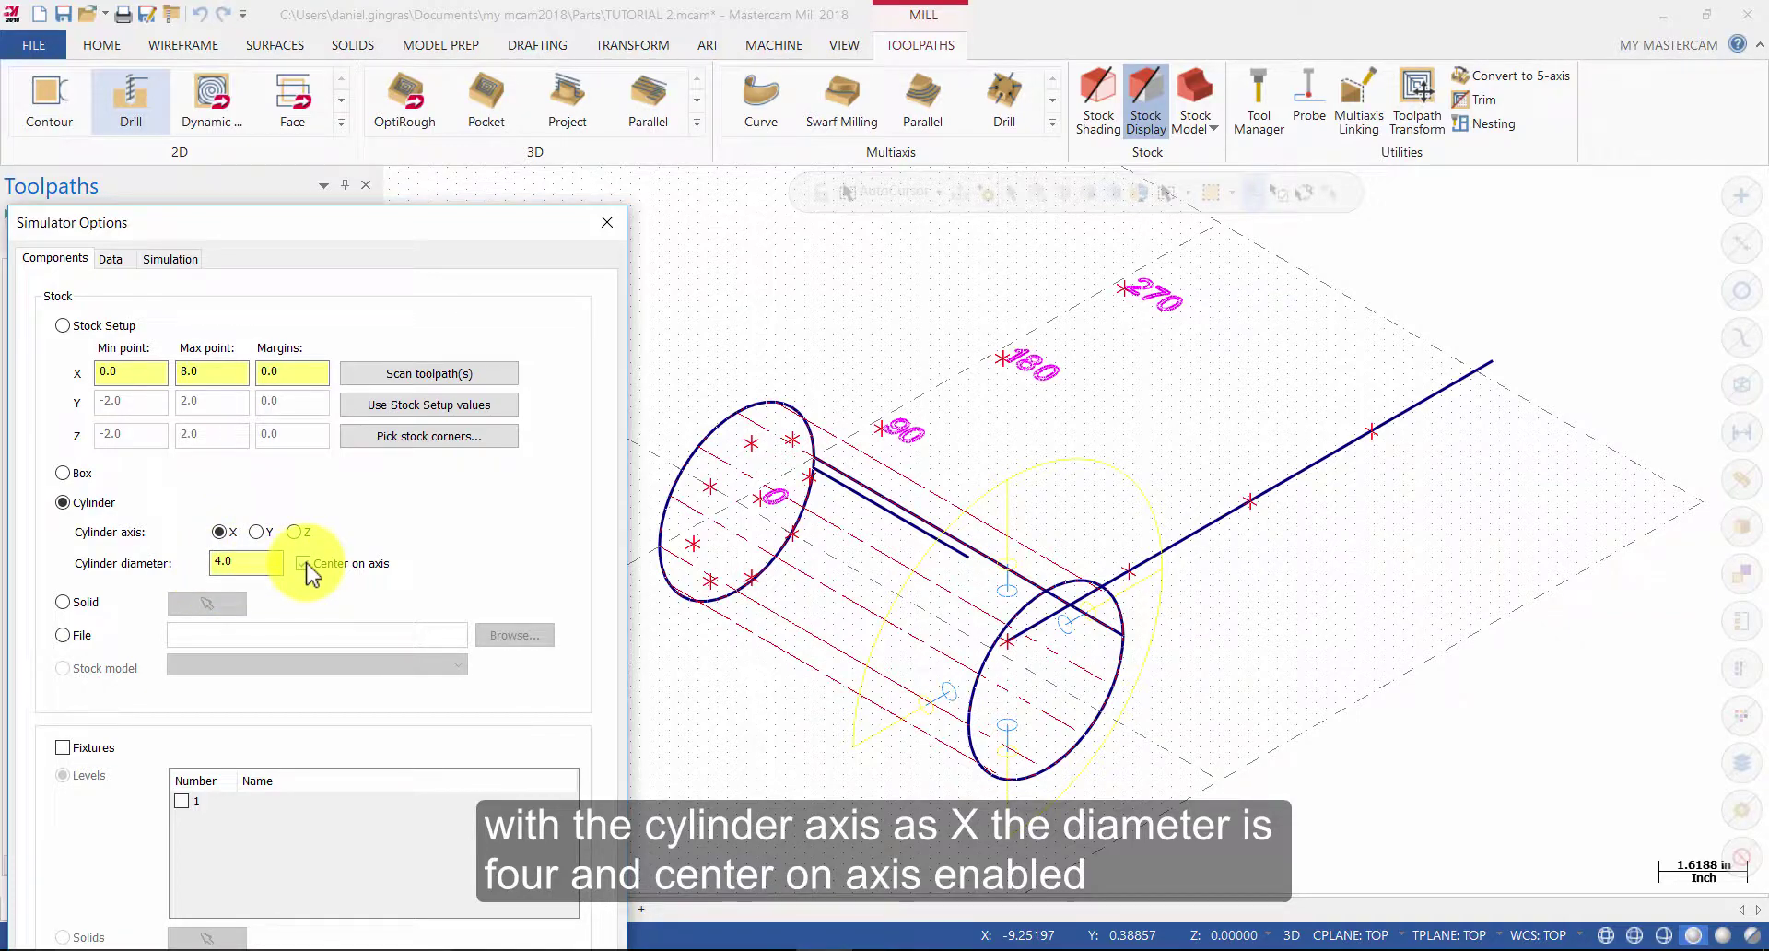
drag(307, 228, 344, 126)
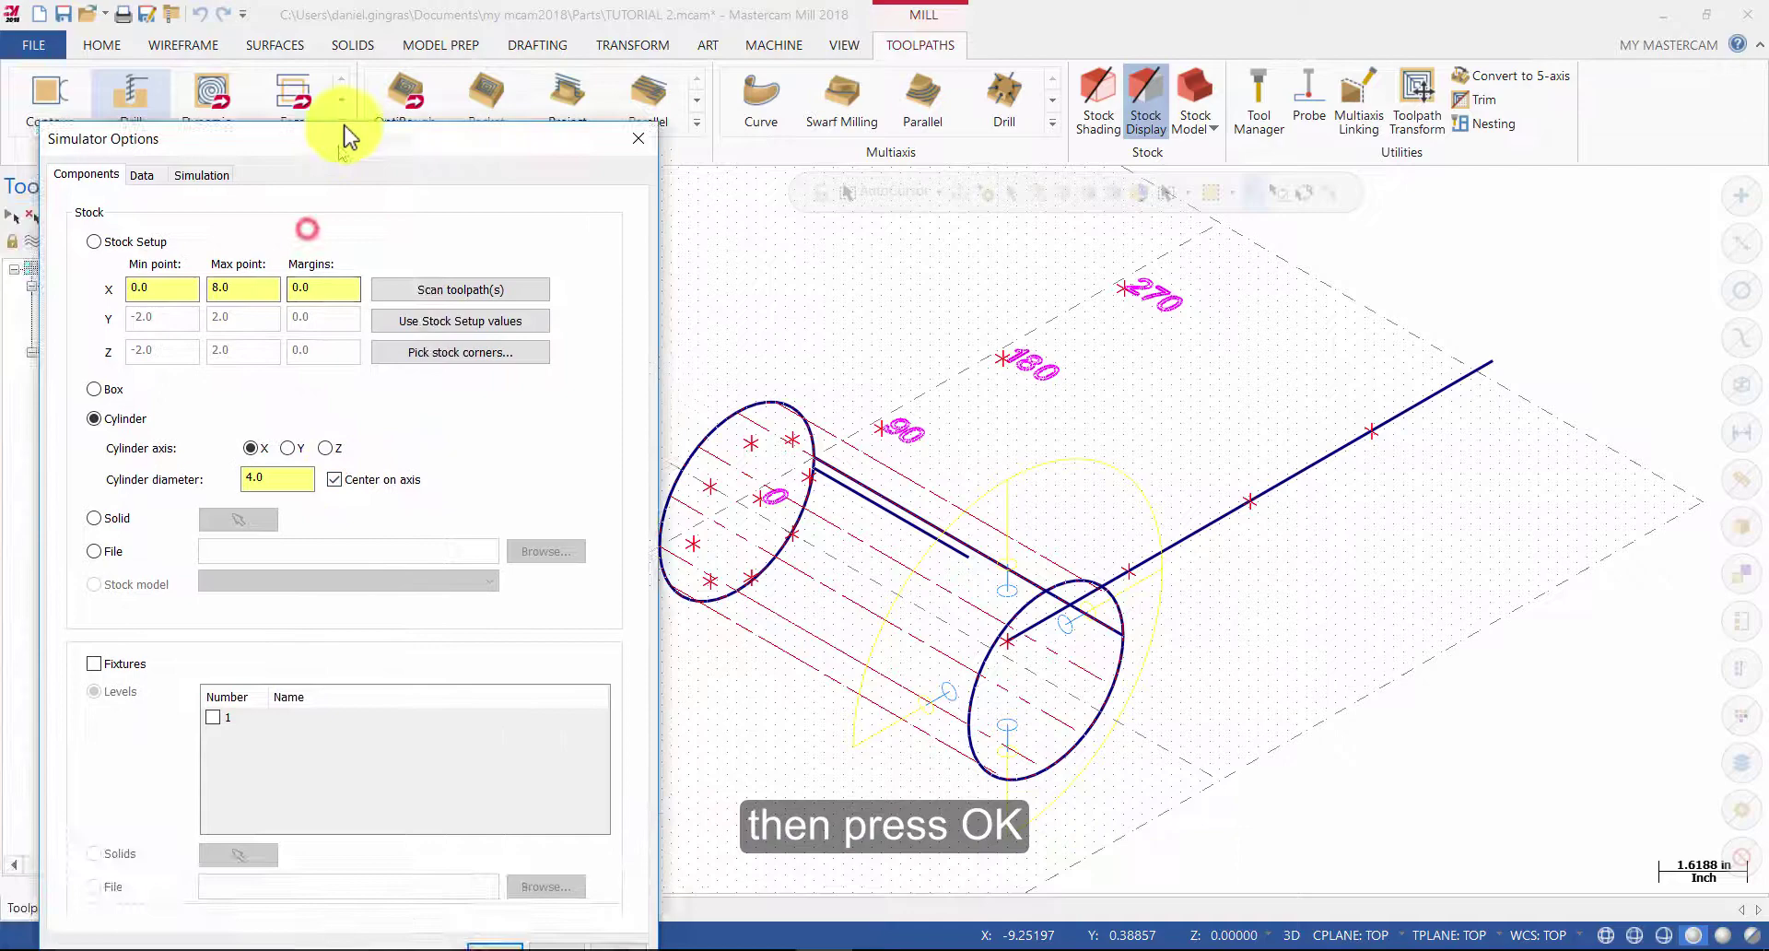
click(500, 935)
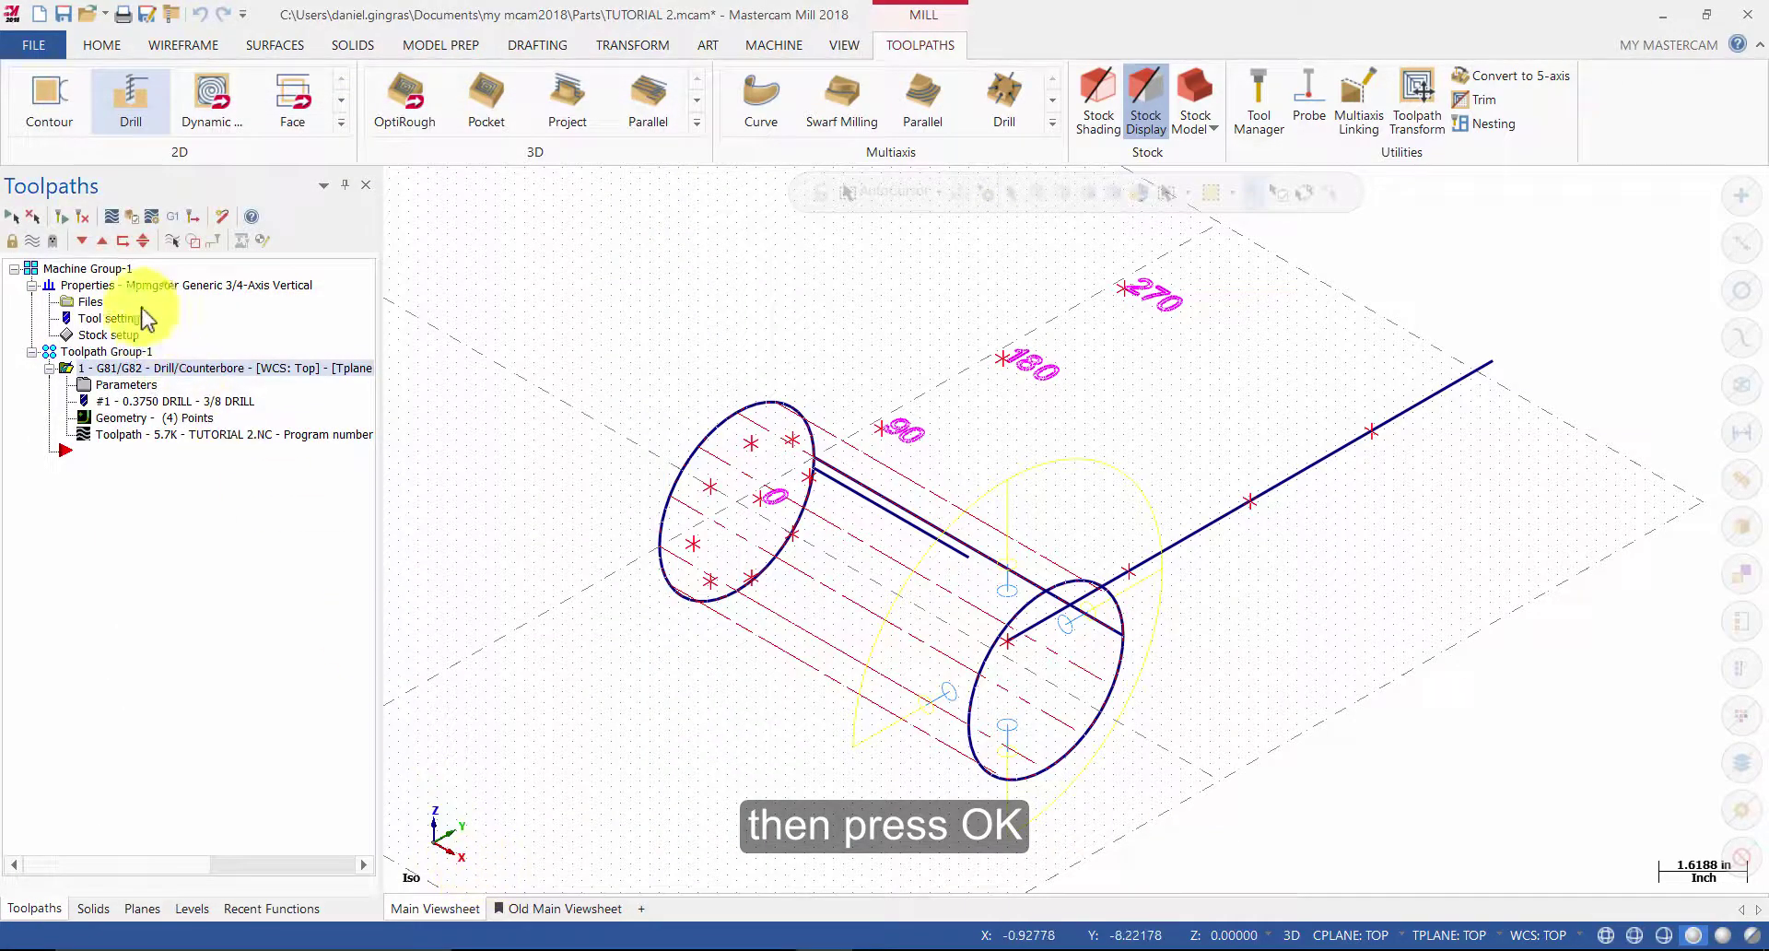
Backplot the drilling toolpath through the holes around the cylinder, closing the backplot when it finishes
click(112, 215)
click(395, 183)
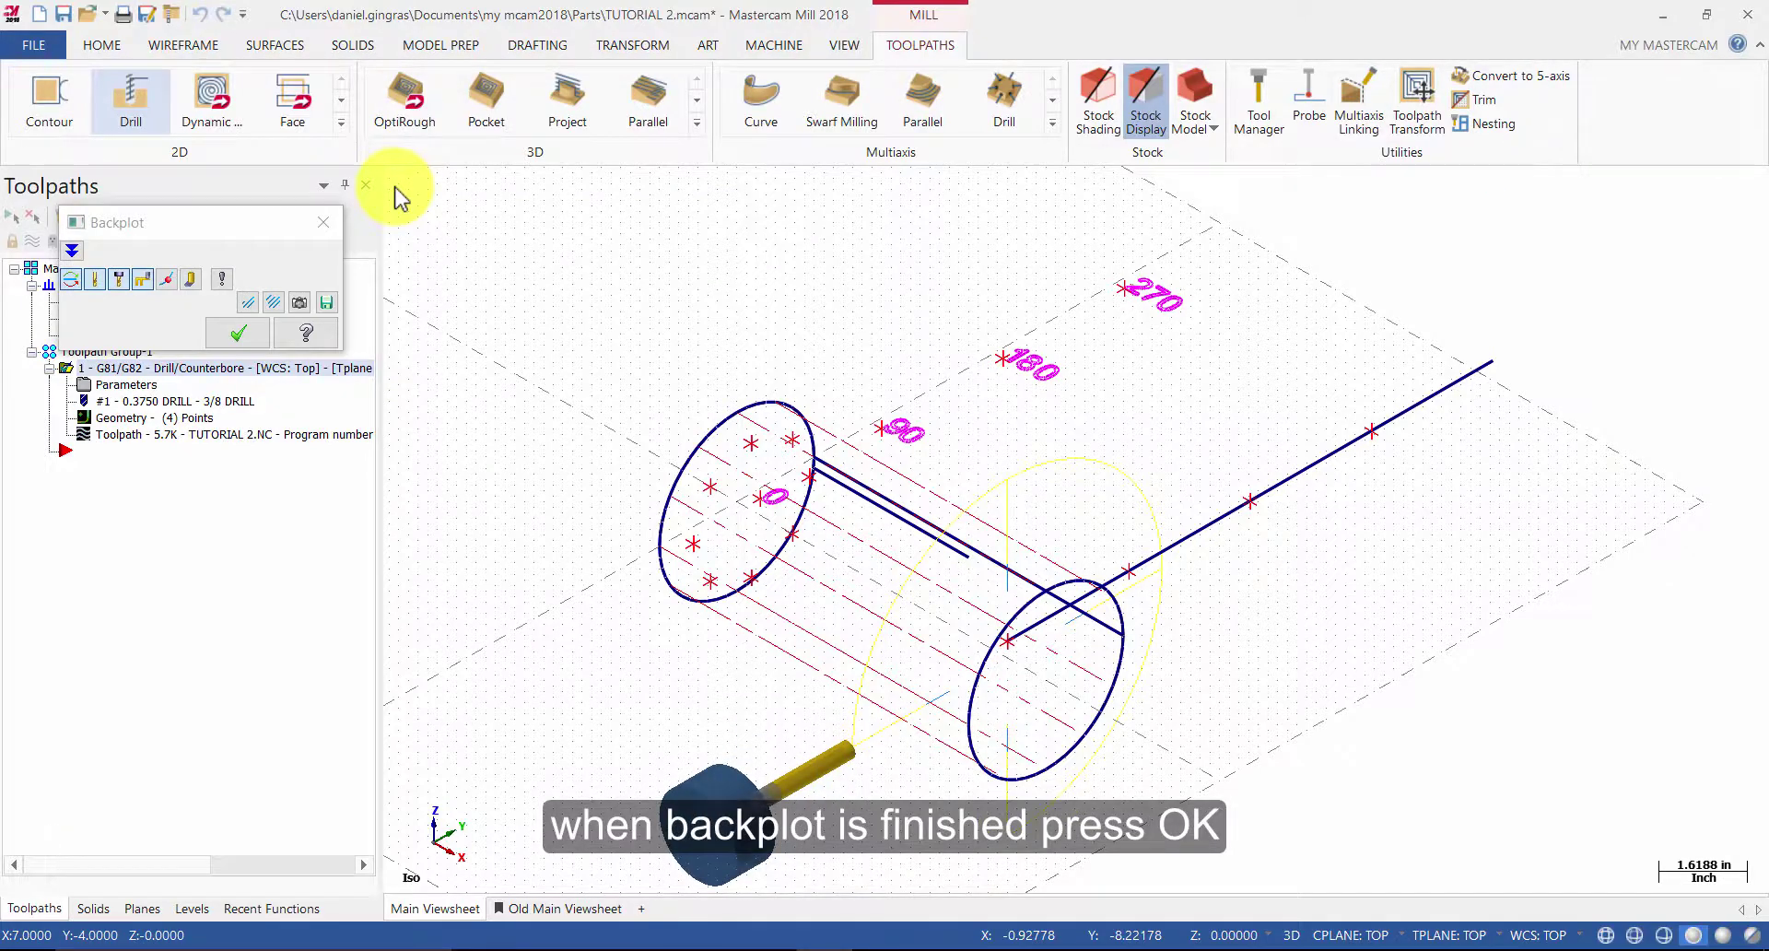
click(228, 335)
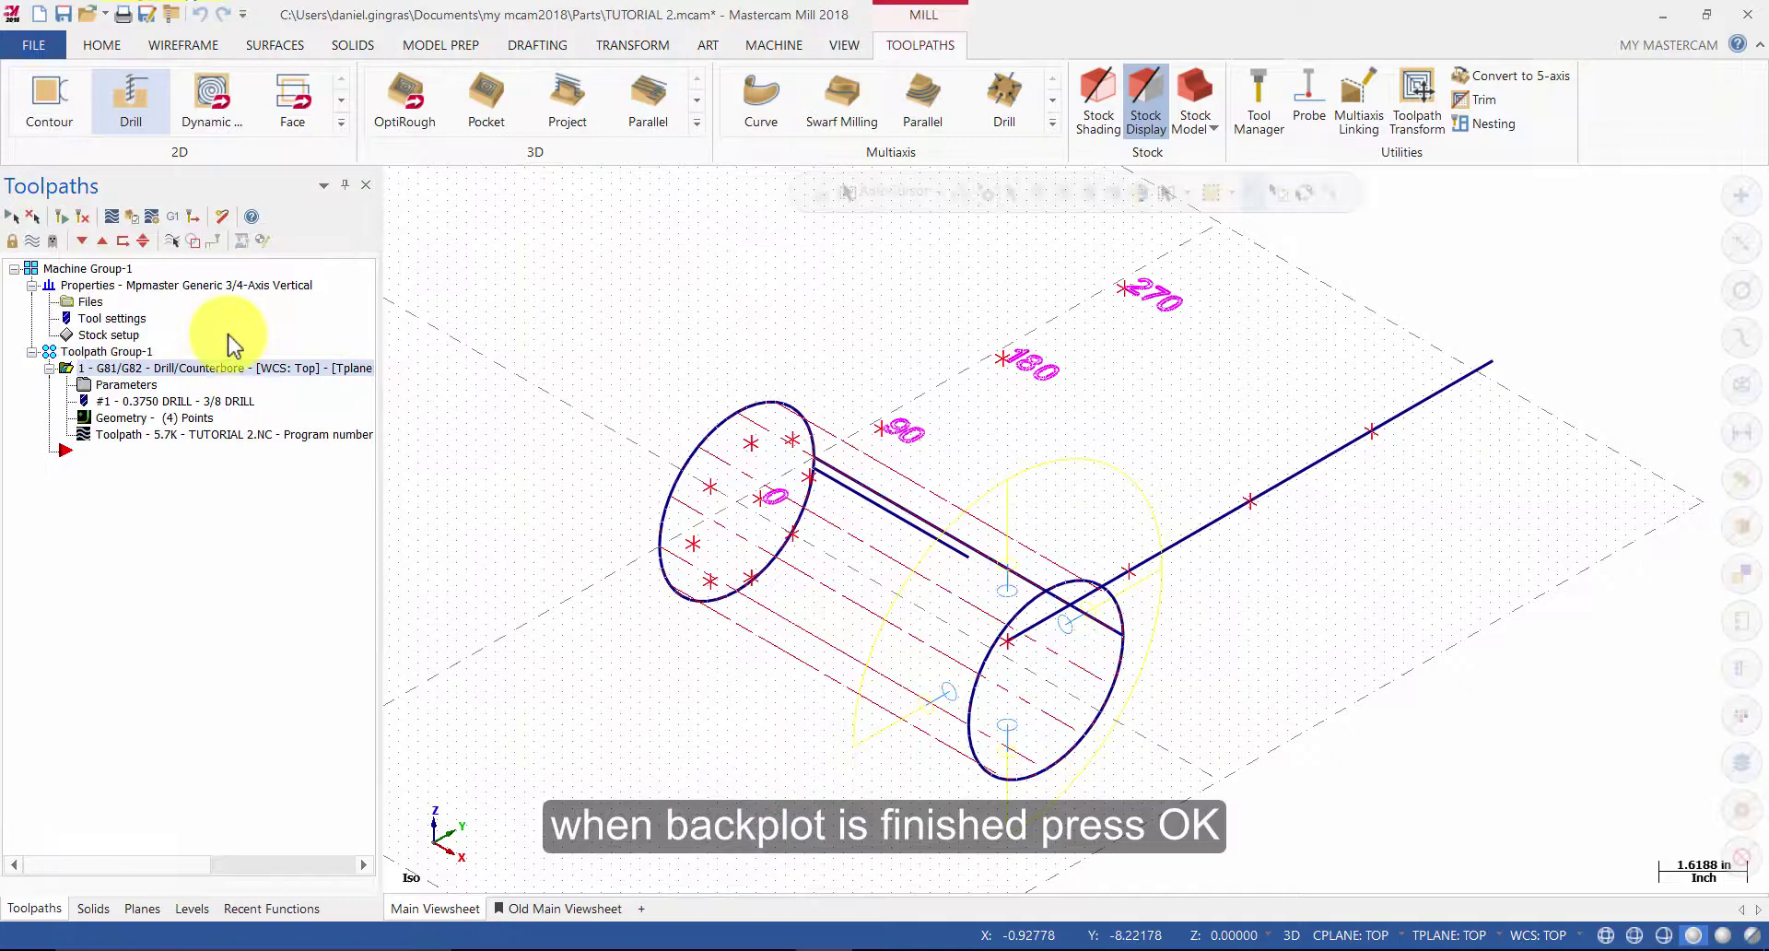
Verify the drilling operation on the cylindrical stock, inspect the drilled holes up close, and minimize the simulator
click(131, 219)
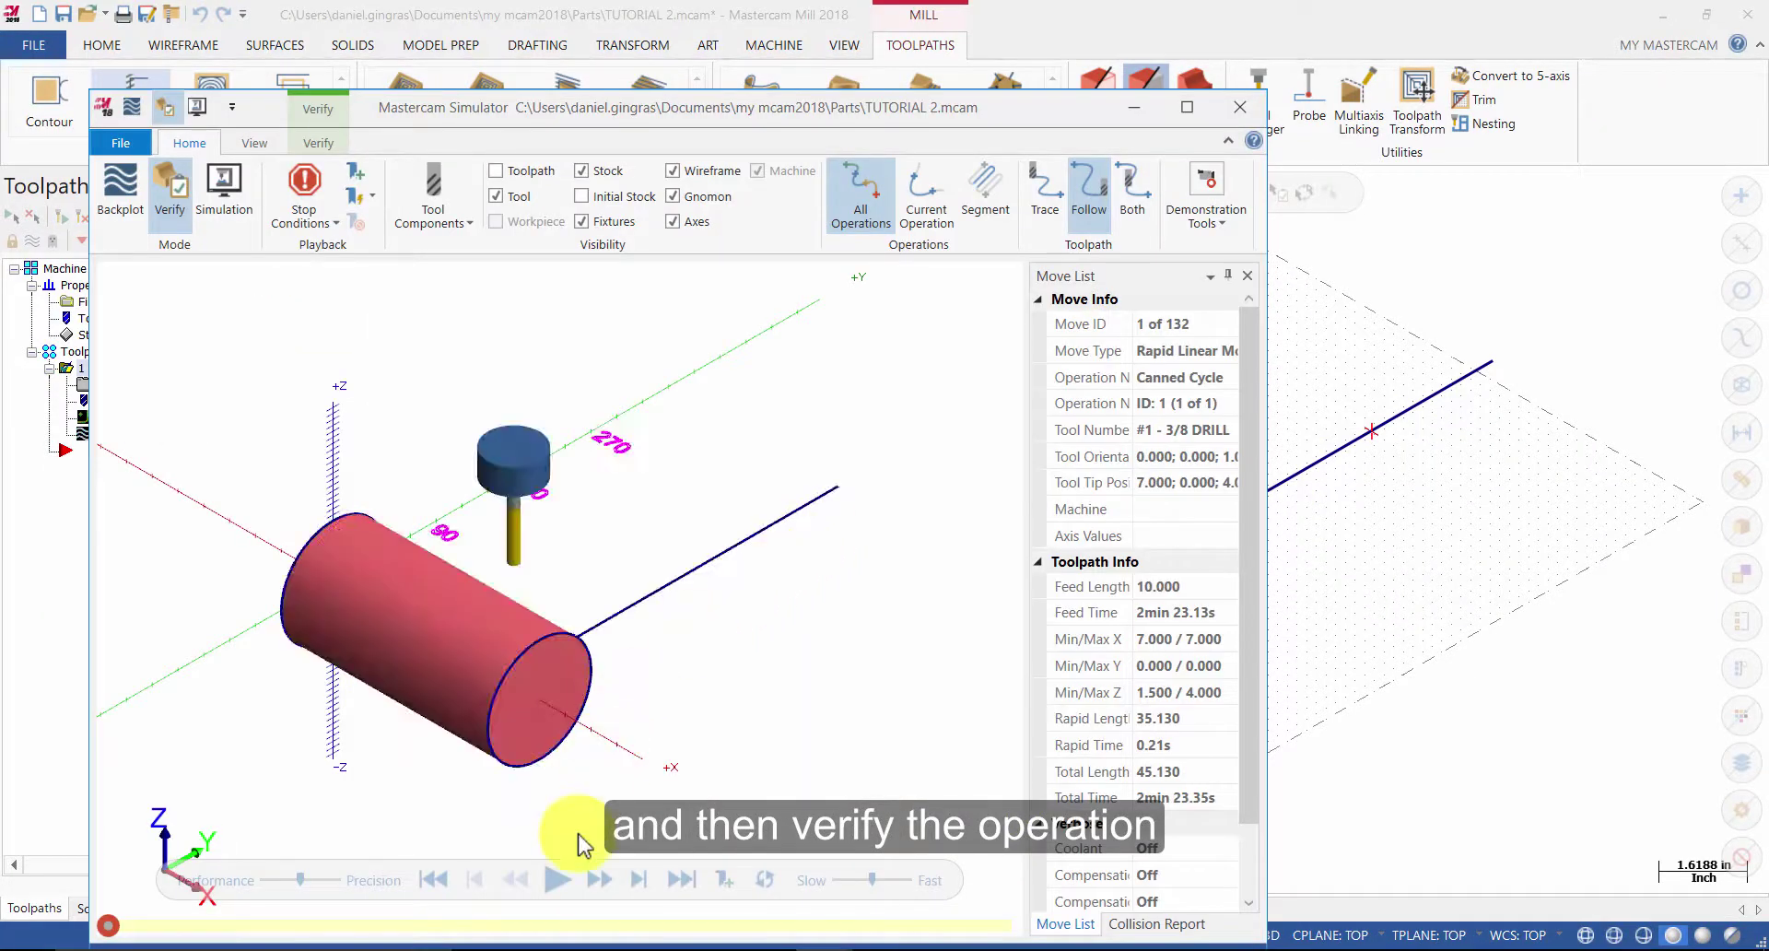
click(557, 879)
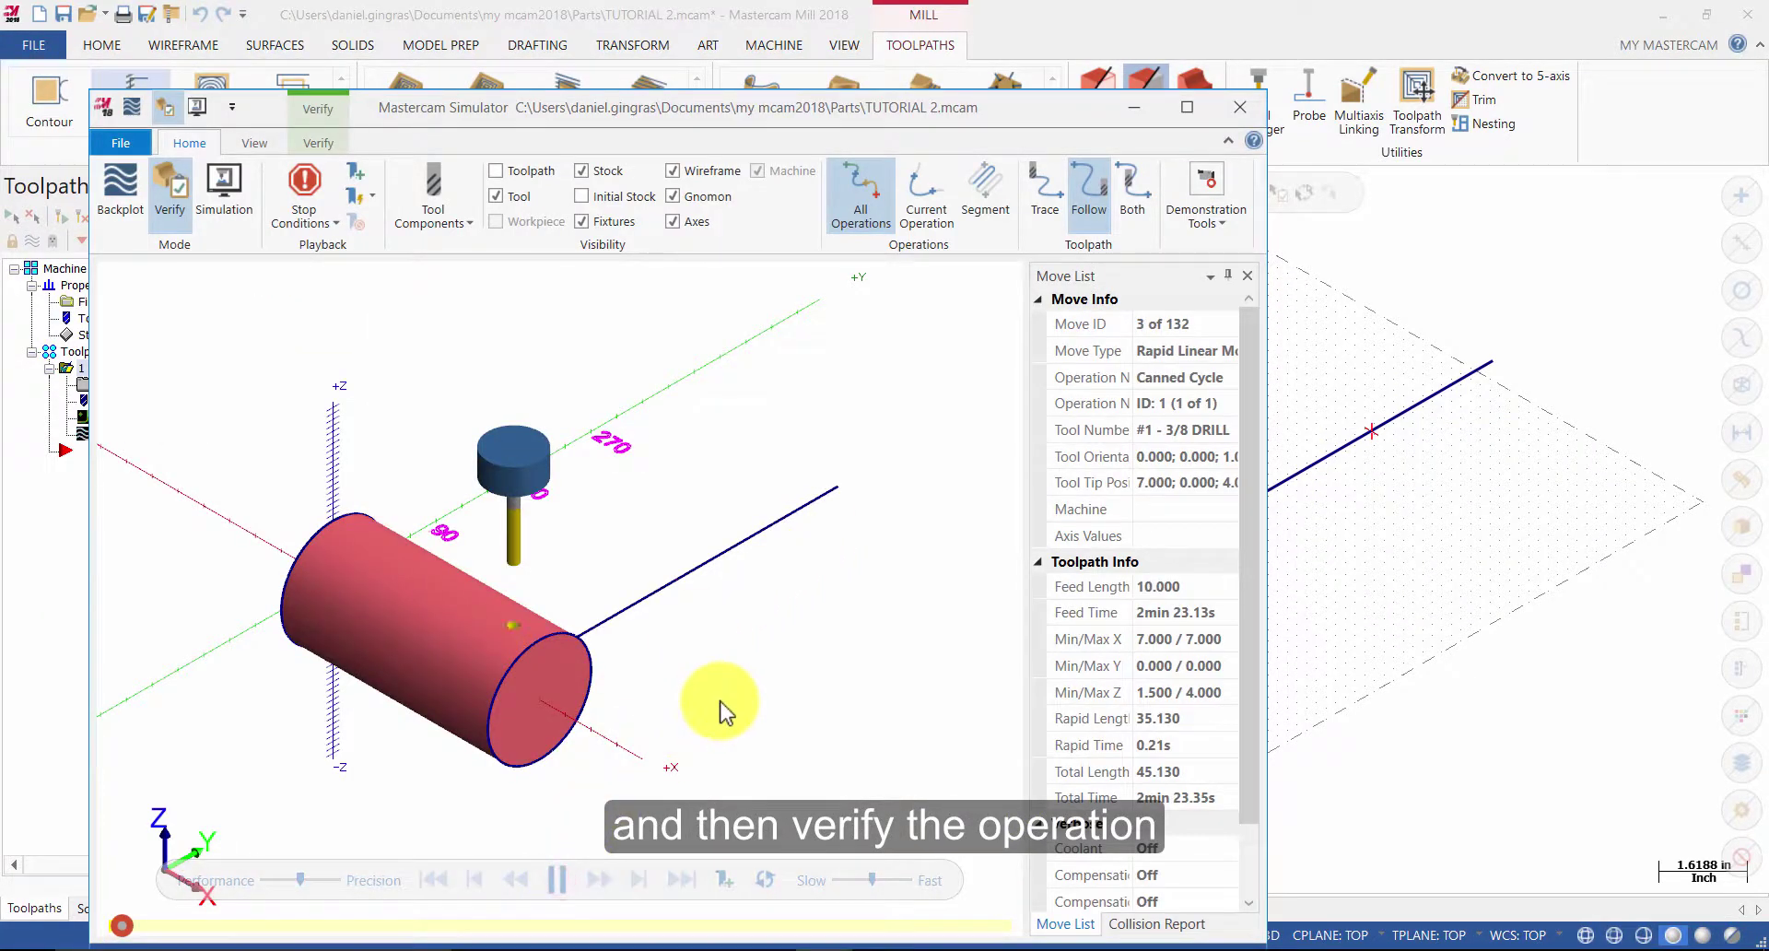
scroll(580, 728, up, 6)
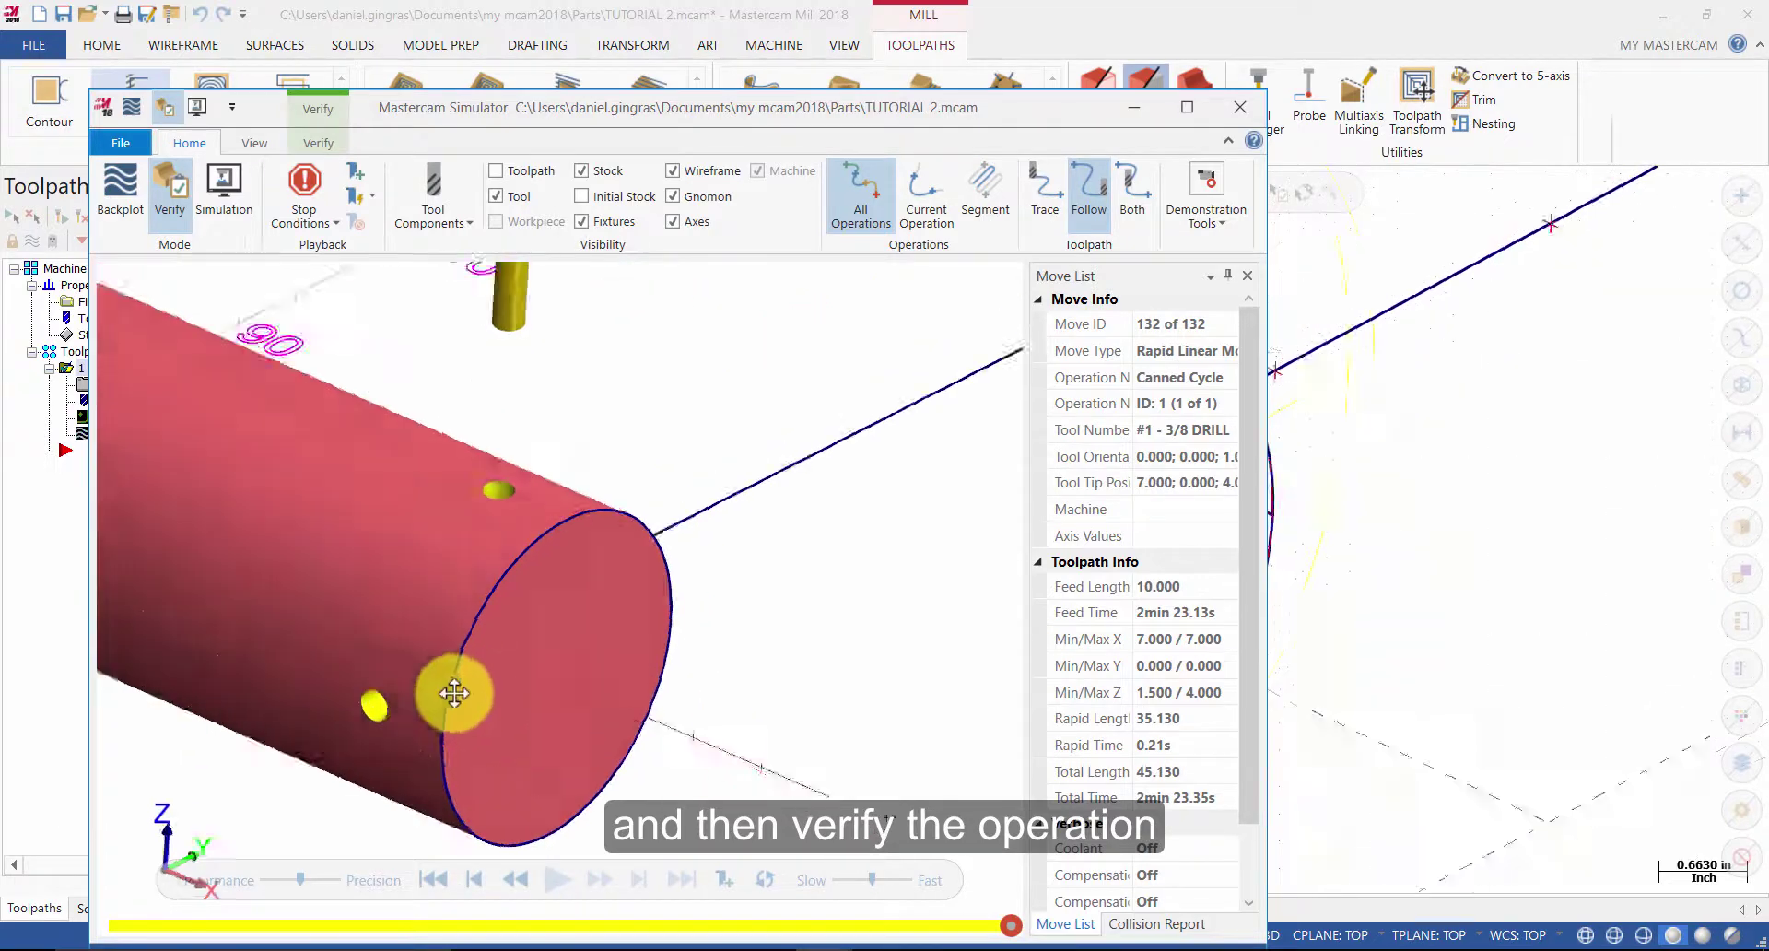
middle_drag(508, 681, 436, 730)
scroll(435, 731, down, 5)
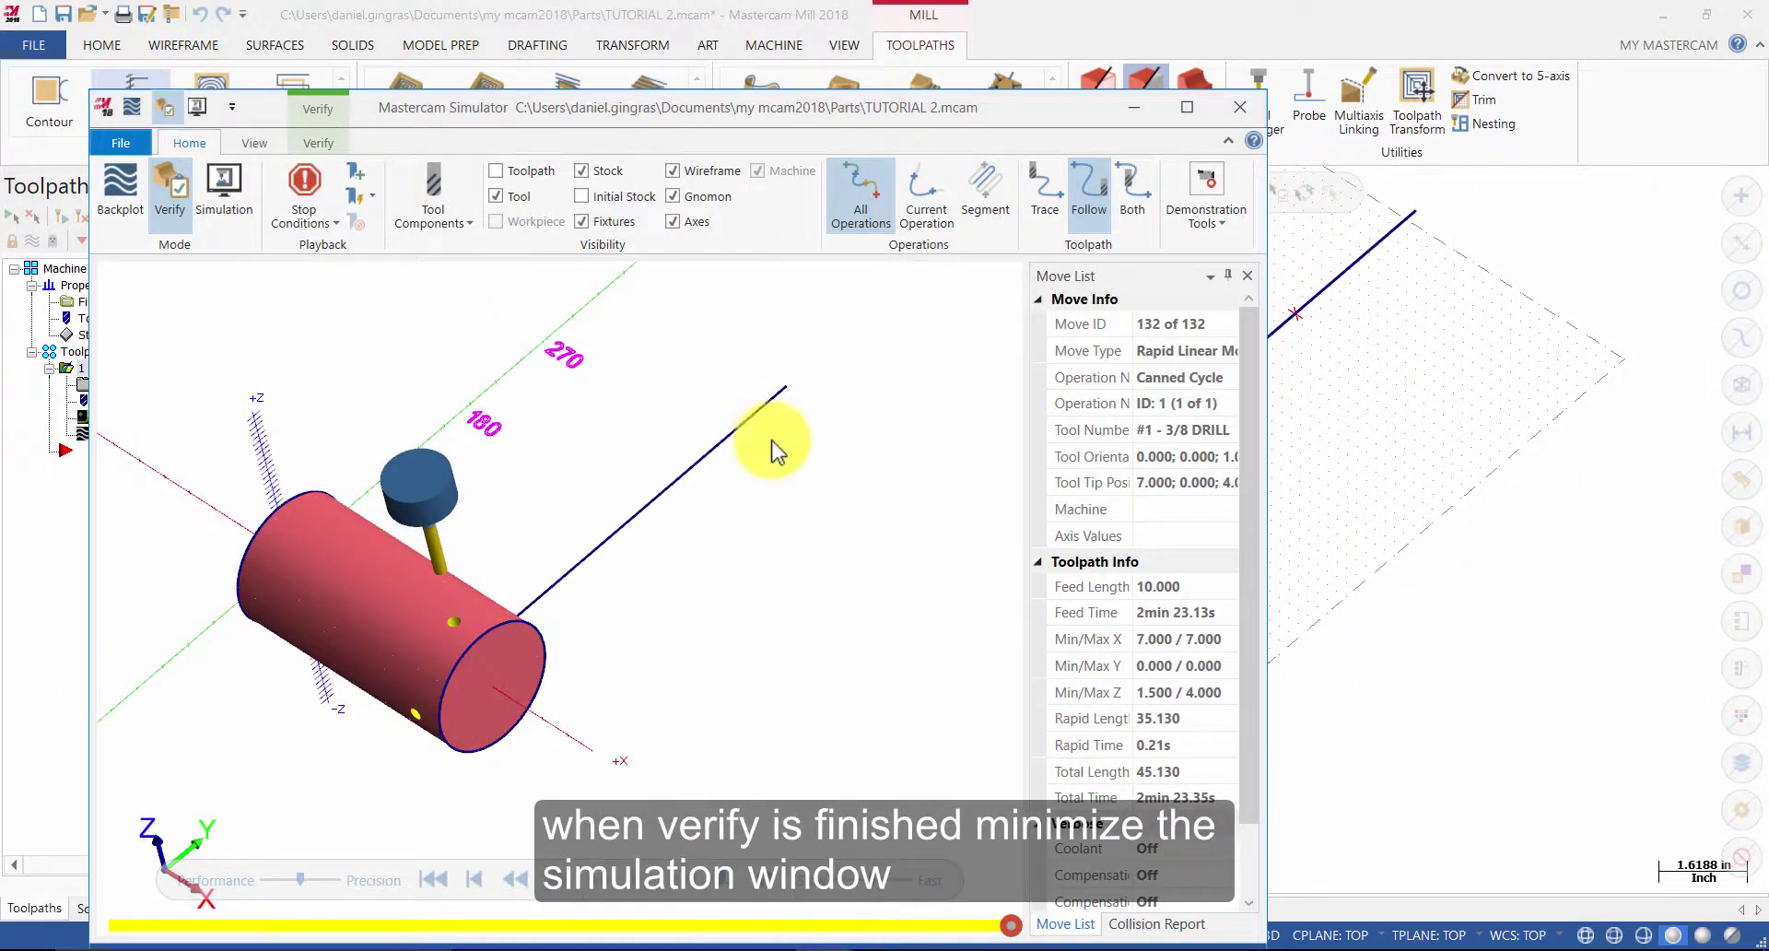
click(1128, 108)
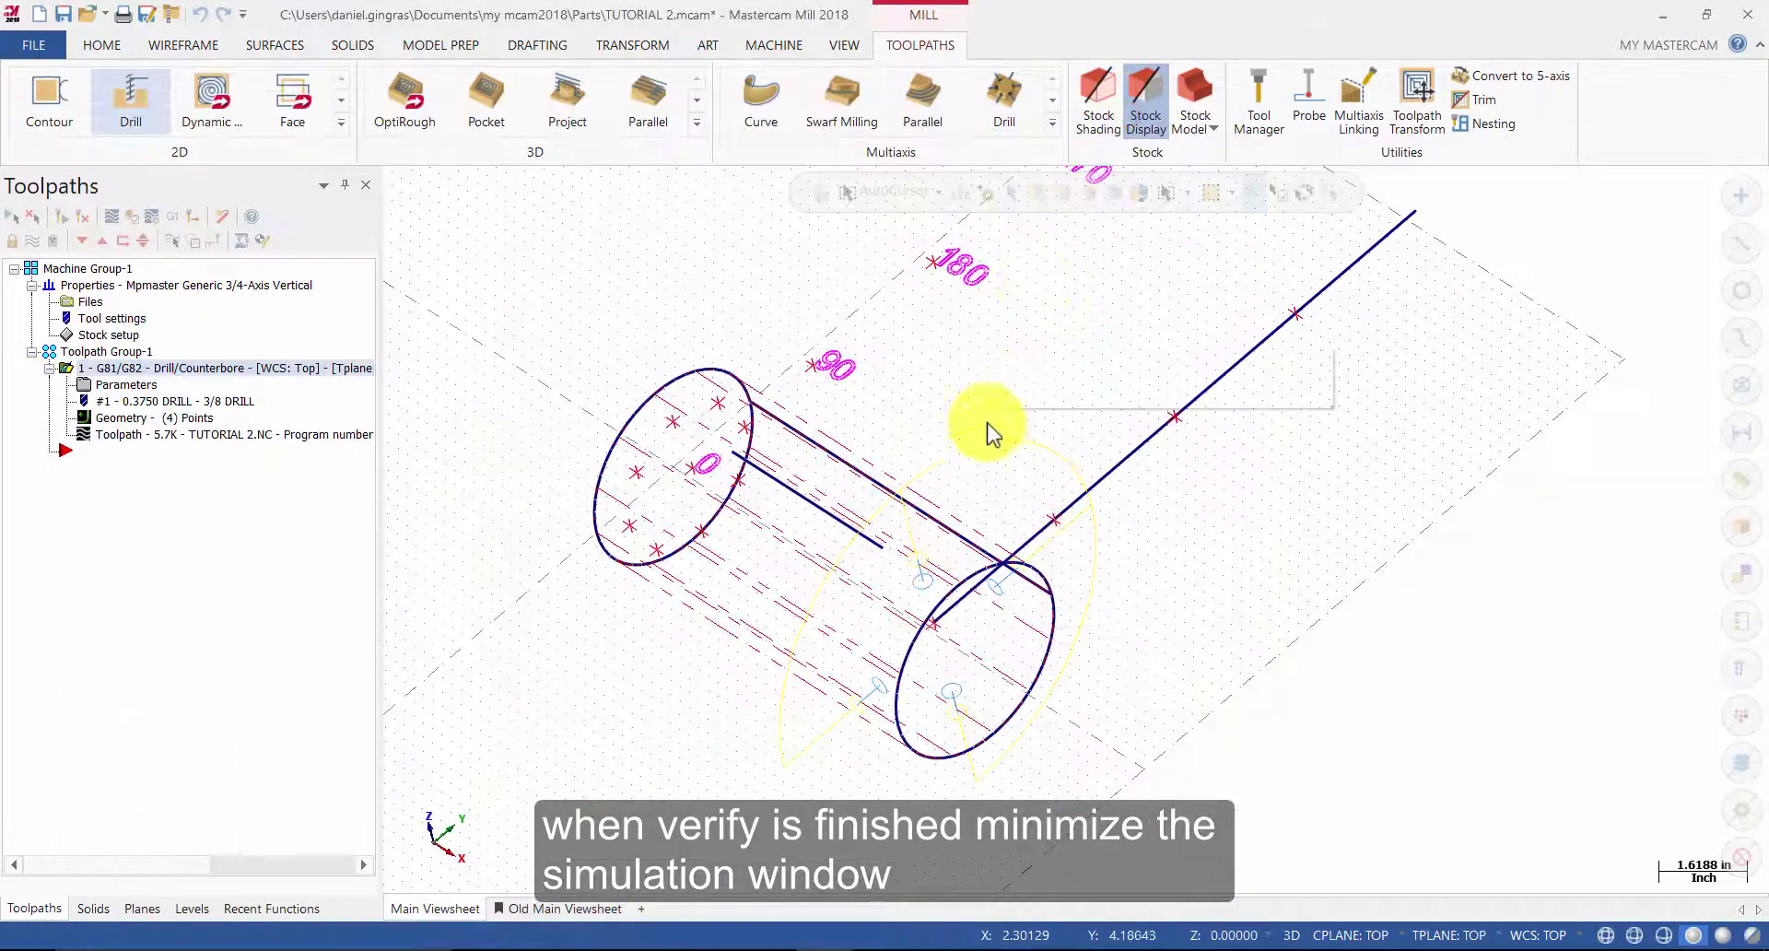
Return the graphics view to isometric (WCS) and fit the geometry to the screen
right_click(987, 421)
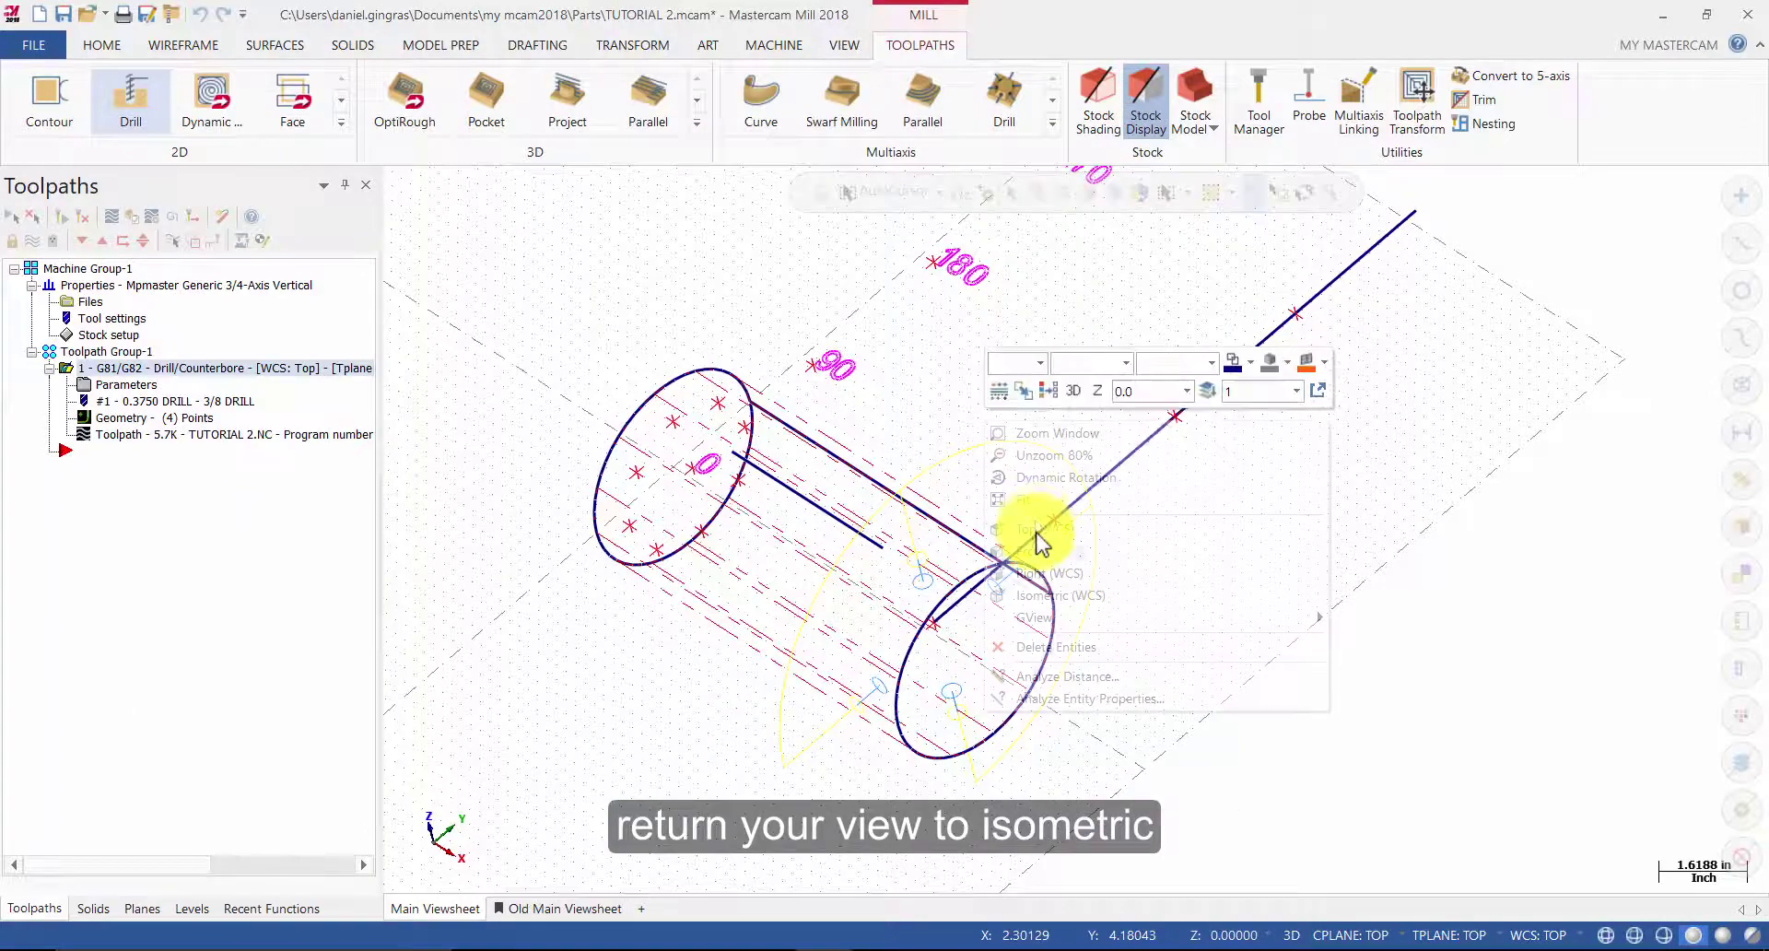
click(1055, 595)
click(1091, 562)
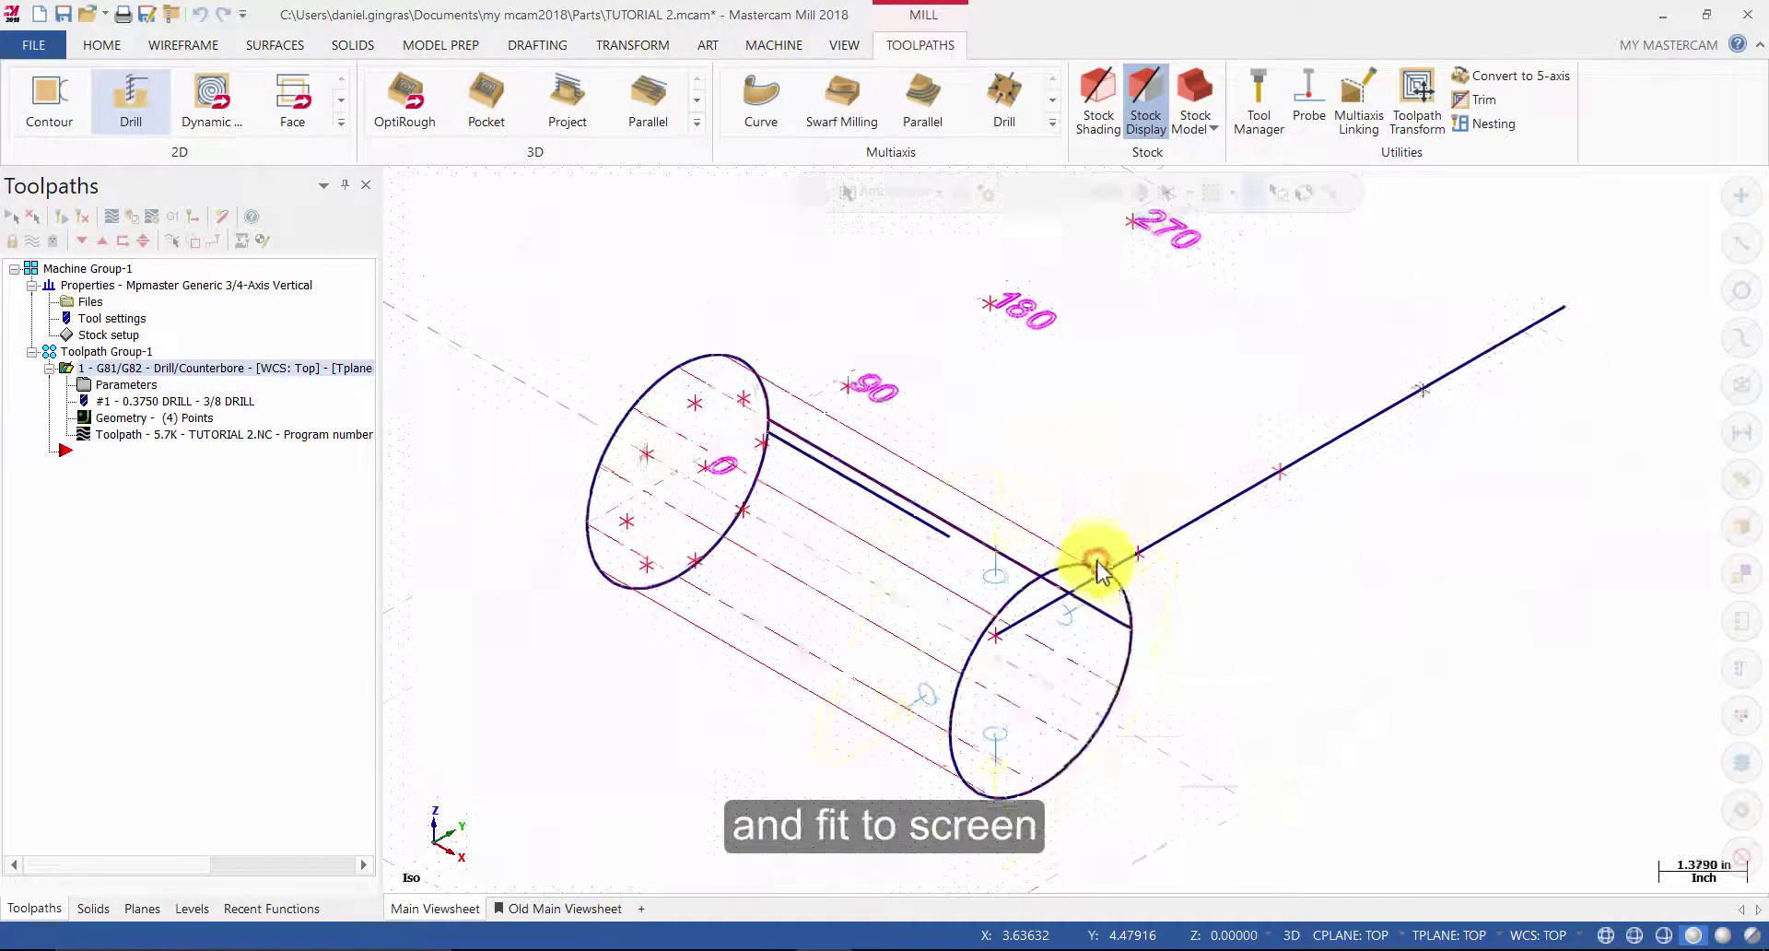